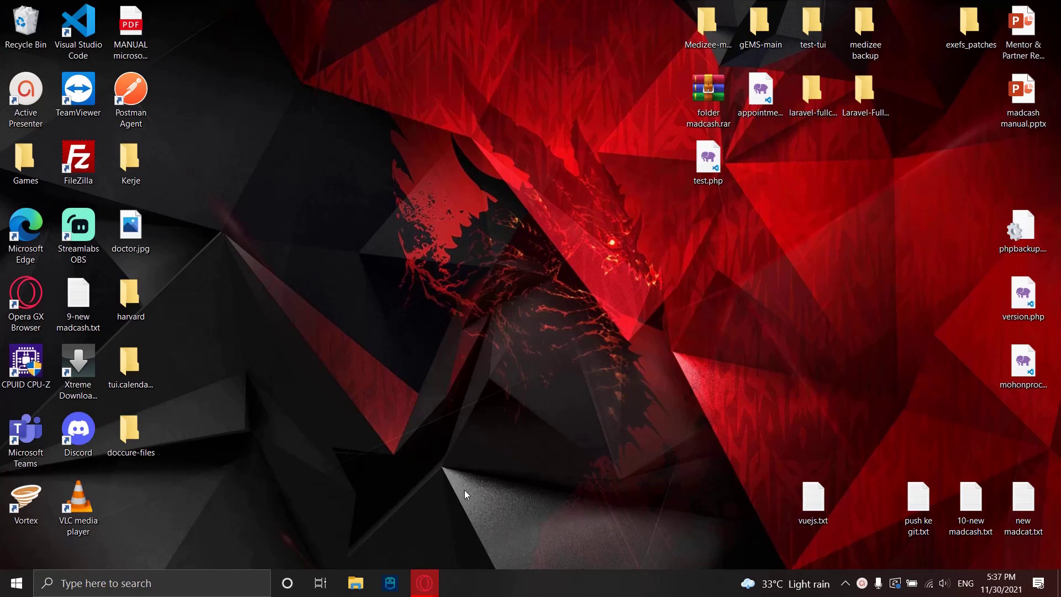
- Switch to the Opera browser and look over the AutoClicker page on SourceForge and the ReMouse download page
{"action": "mouse_move", "coordinate": [425, 581]}
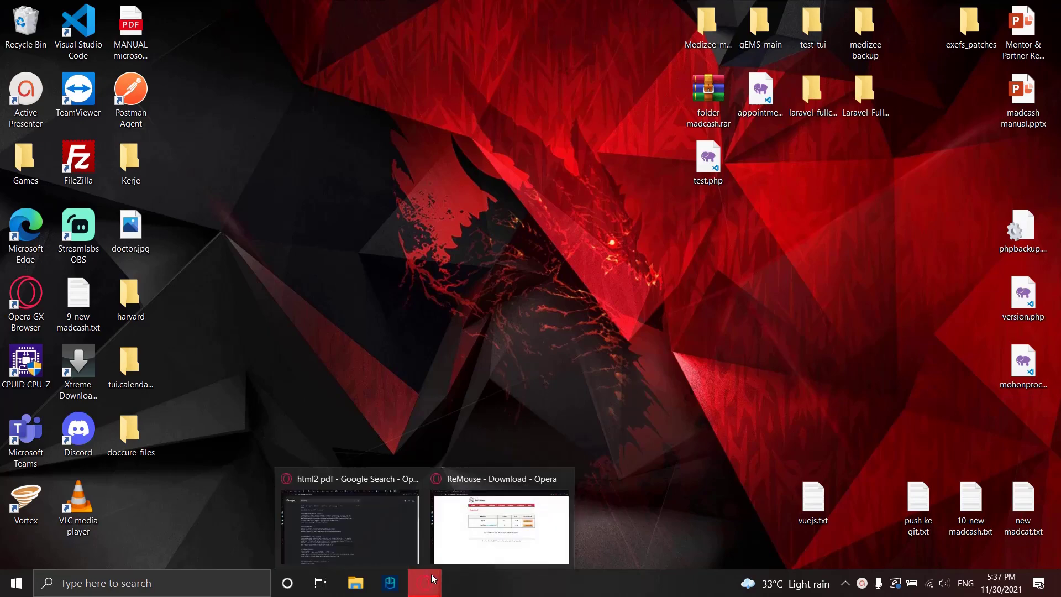
{"action": "left_click", "coordinate": [489, 540]}
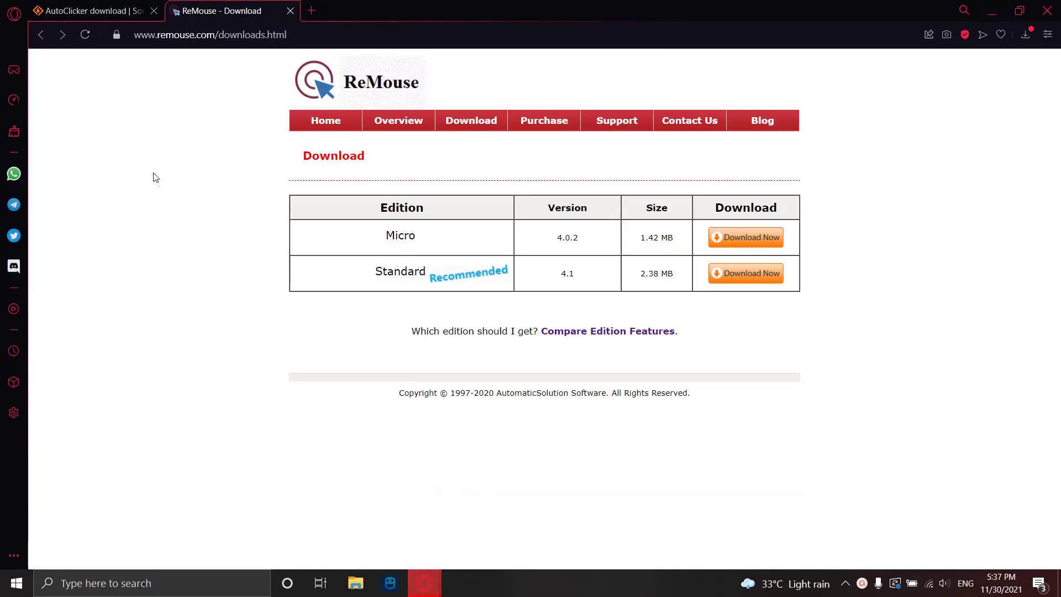
{"action": "left_click", "coordinate": [95, 11]}
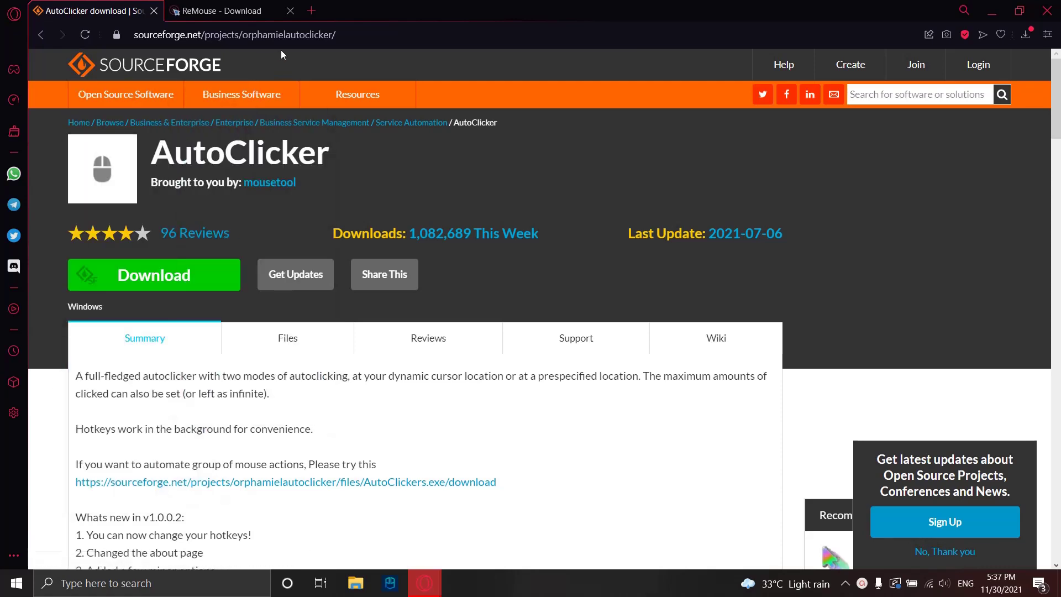
{"action": "left_click", "coordinate": [212, 7]}
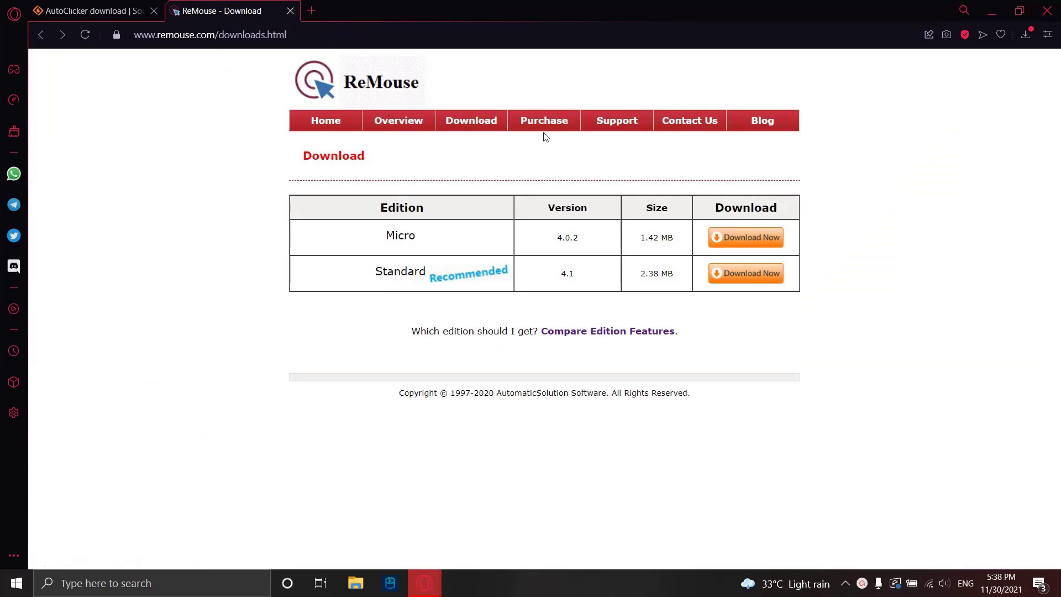
- Open the ReMouse purchase page separately, check the Micro and Standard edition prices, and close the page
{"action": "middle_click", "coordinate": [542, 117]}
{"action": "left_click", "coordinate": [354, 11]}
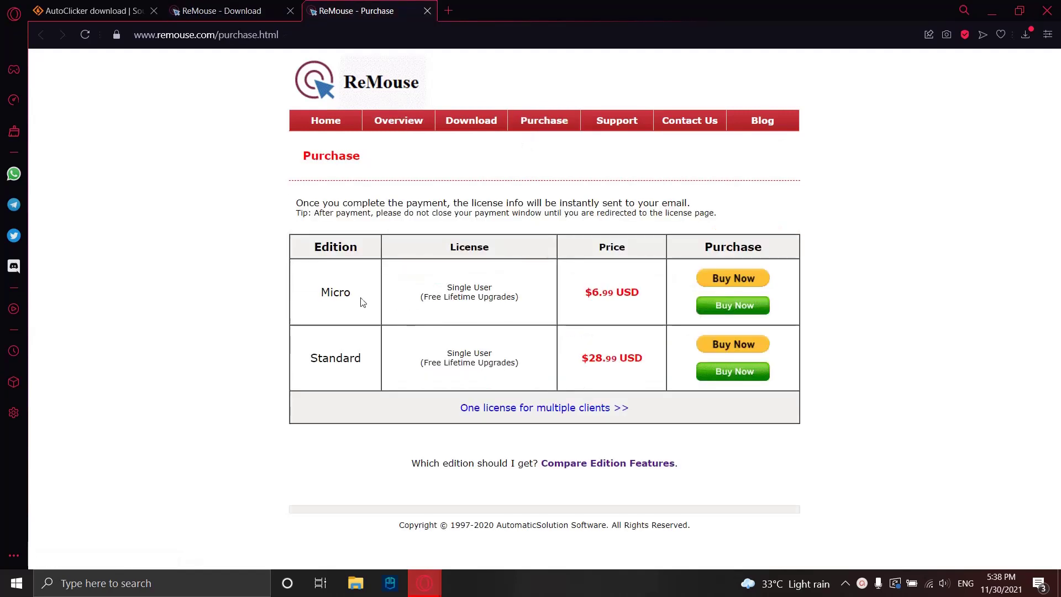
{"action": "double_click", "coordinate": [322, 294]}
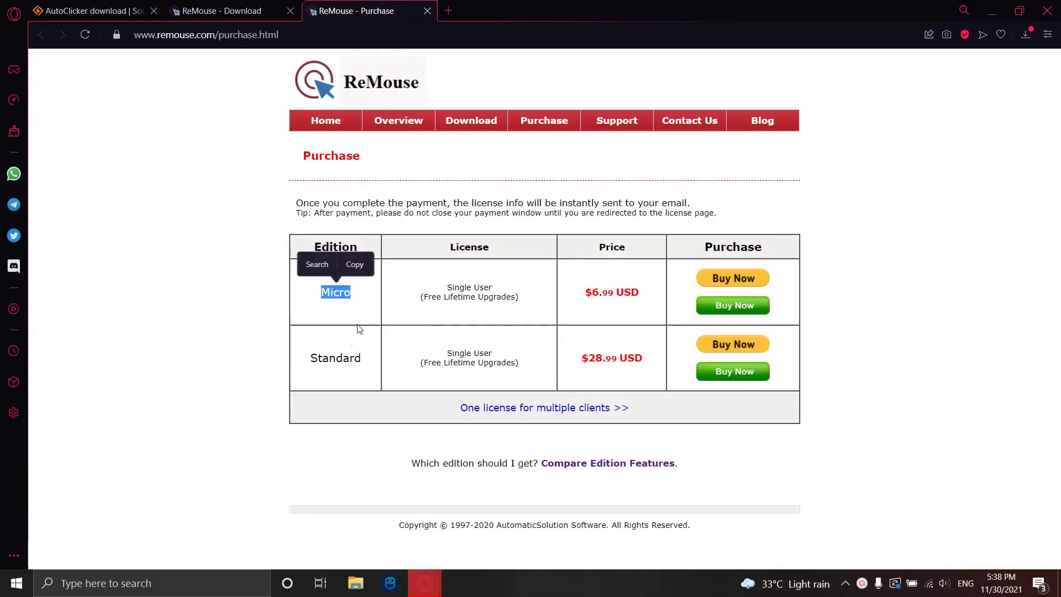
{"action": "left_click", "coordinate": [314, 359]}
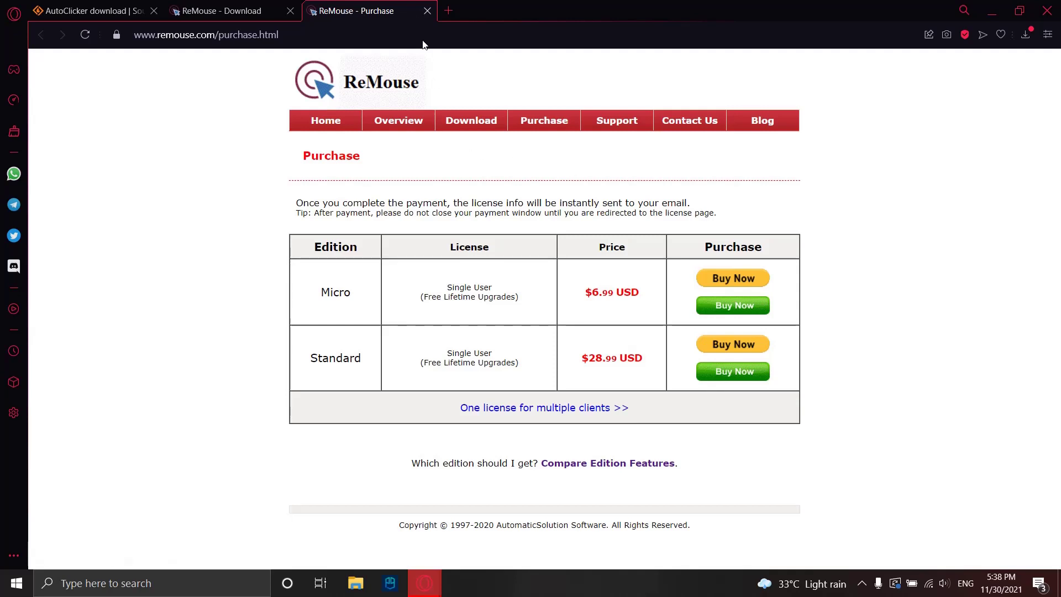
{"action": "left_click", "coordinate": [427, 11]}
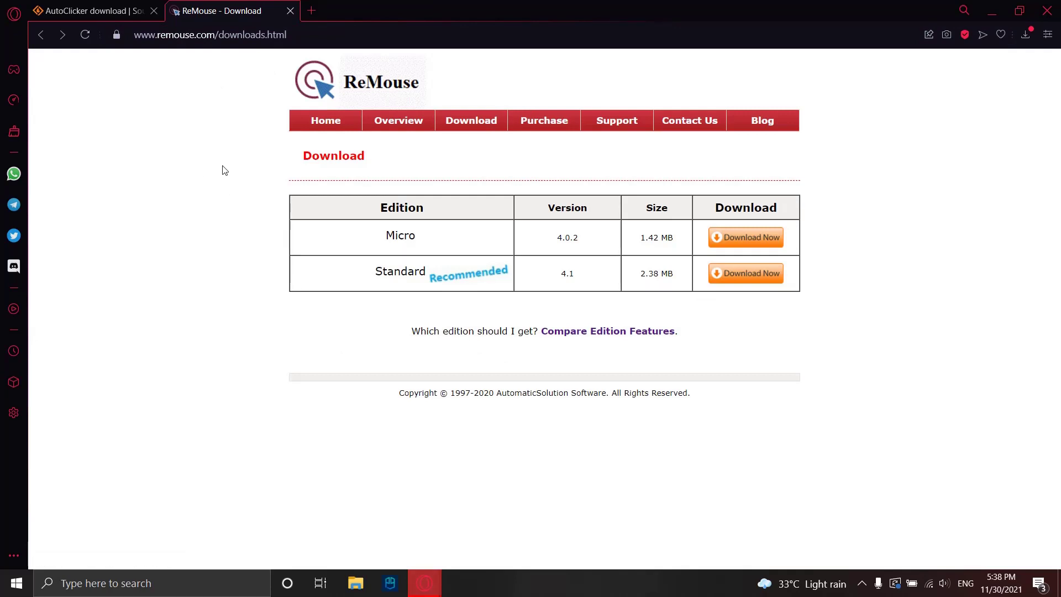
- Download AutoClicker.exe from its SourceForge page and save it to the Desktop
{"action": "left_click", "coordinate": [111, 7]}
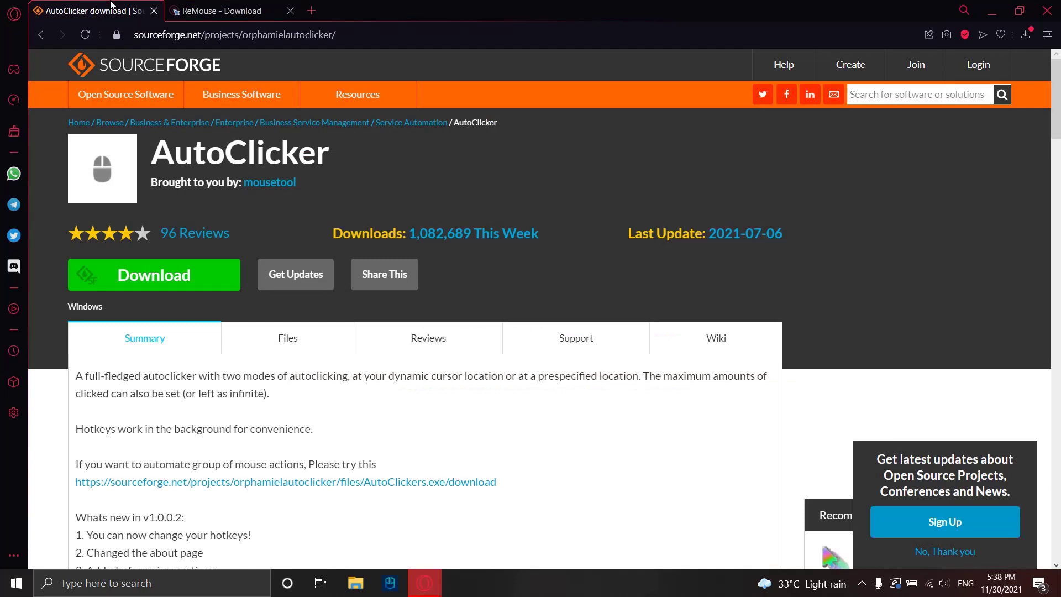
{"action": "left_click", "coordinate": [232, 9]}
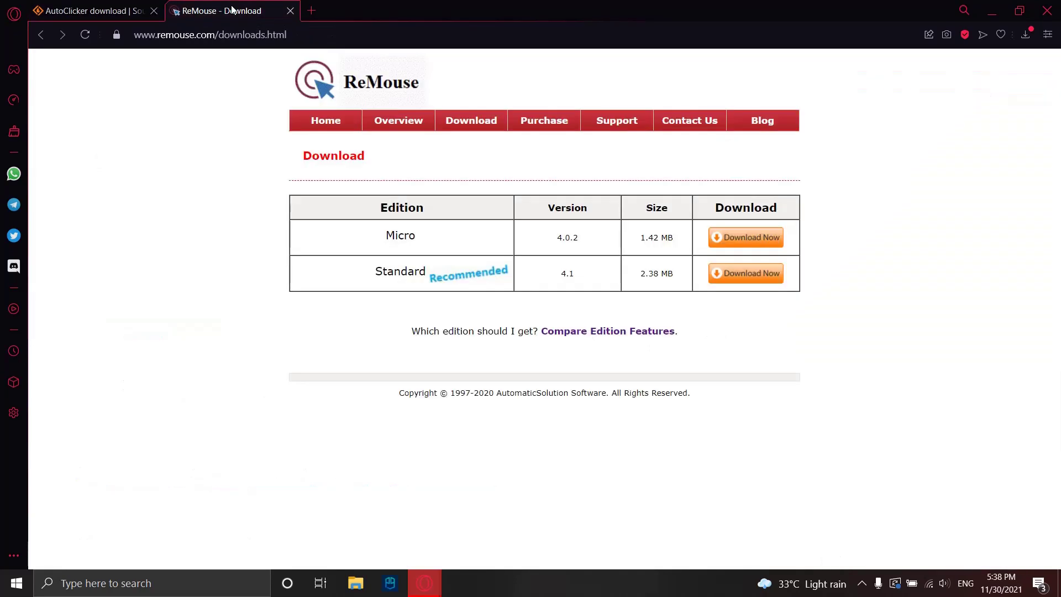
{"action": "left_click", "coordinate": [118, 11]}
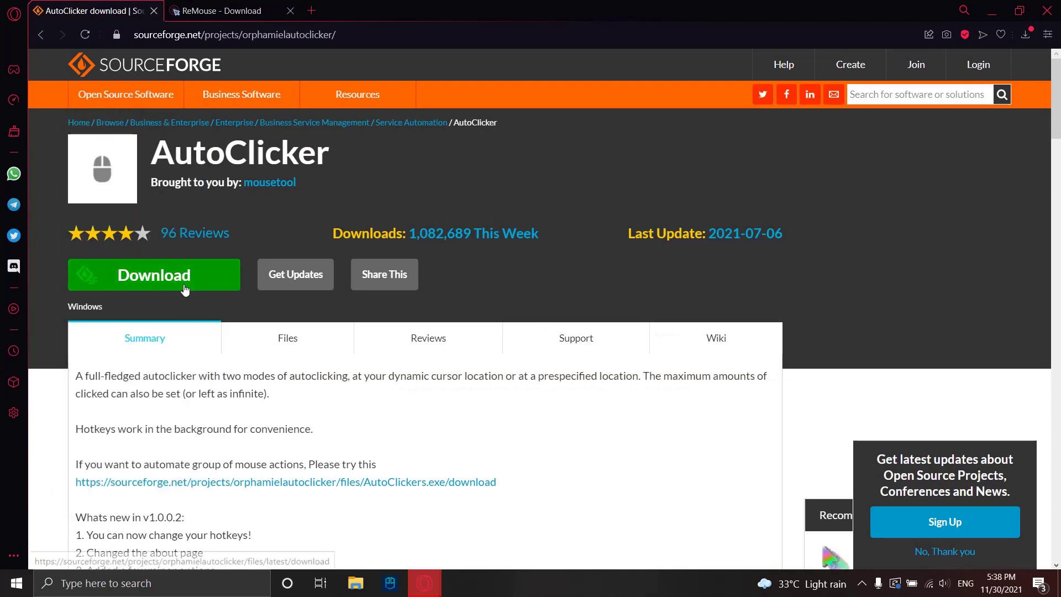
{"action": "left_click", "coordinate": [248, 289]}
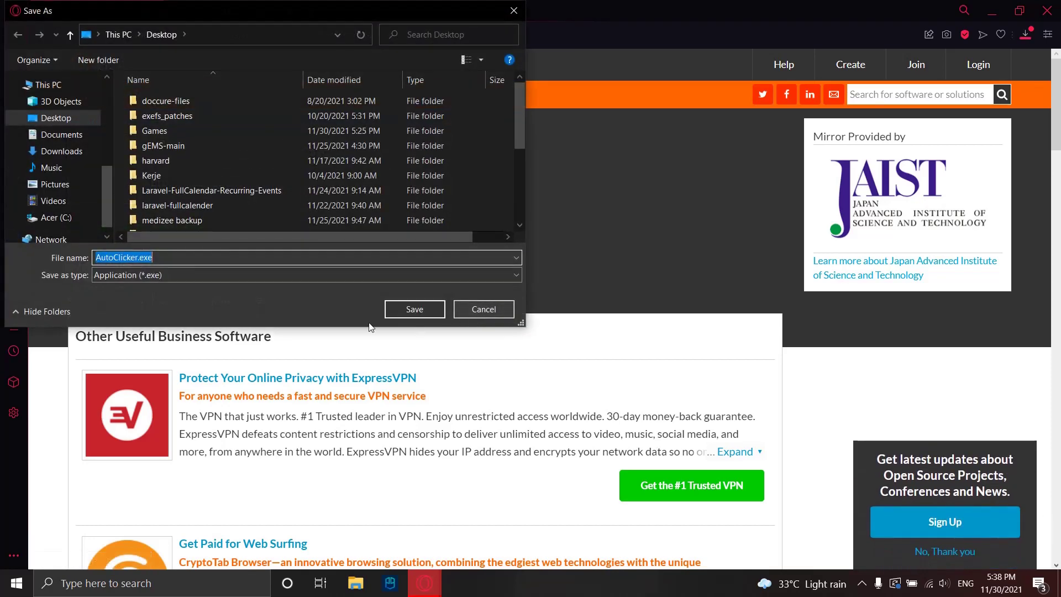
{"action": "left_click", "coordinate": [410, 308]}
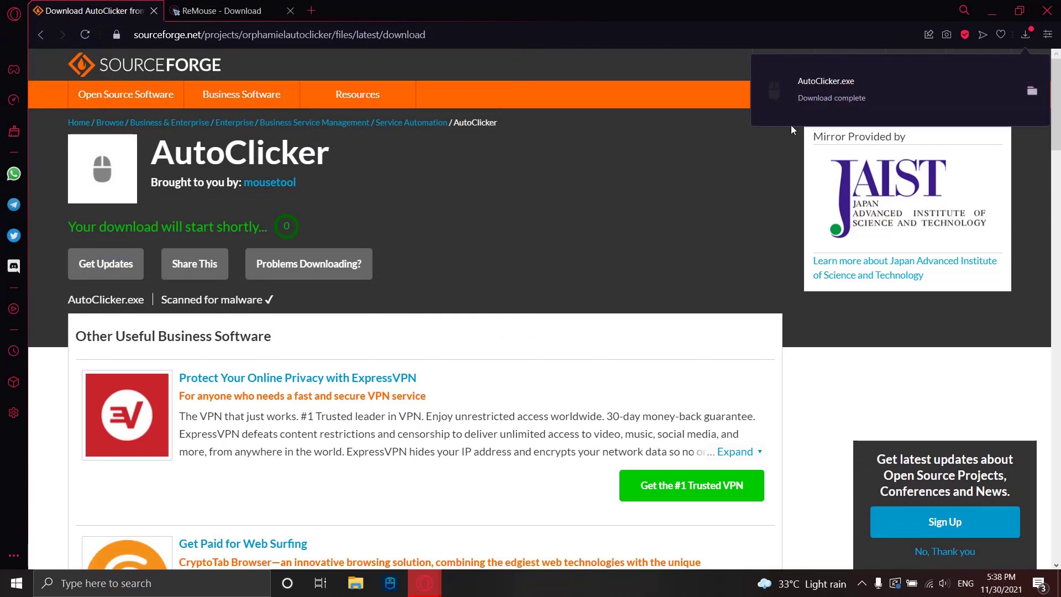
- Download the ReMouse Micro edition and save ReMouseMicro-Setup.exe to the Desktop
{"action": "left_click", "coordinate": [223, 12]}
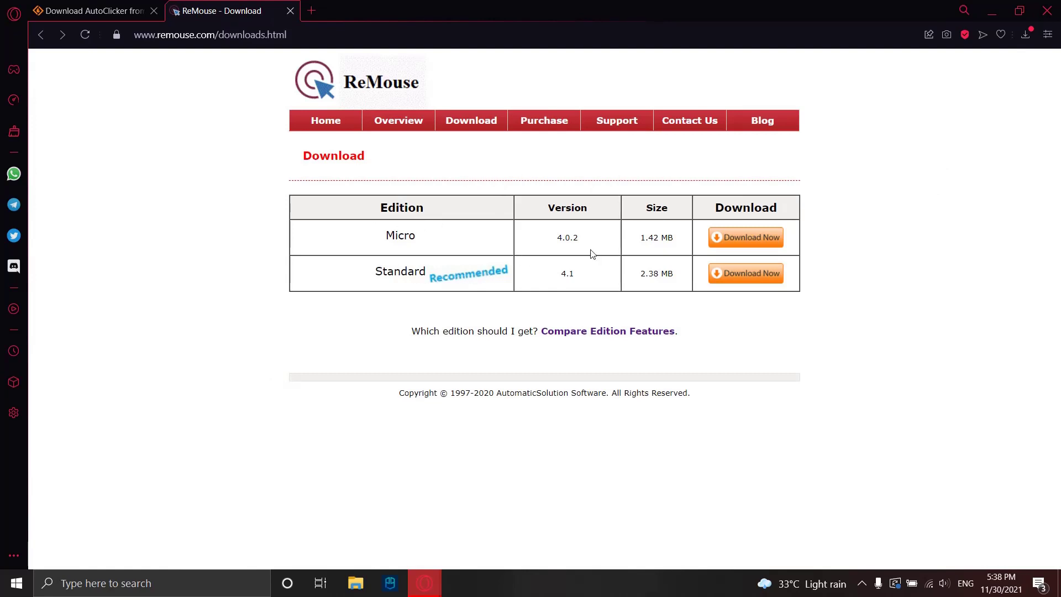
{"action": "left_click", "coordinate": [743, 238]}
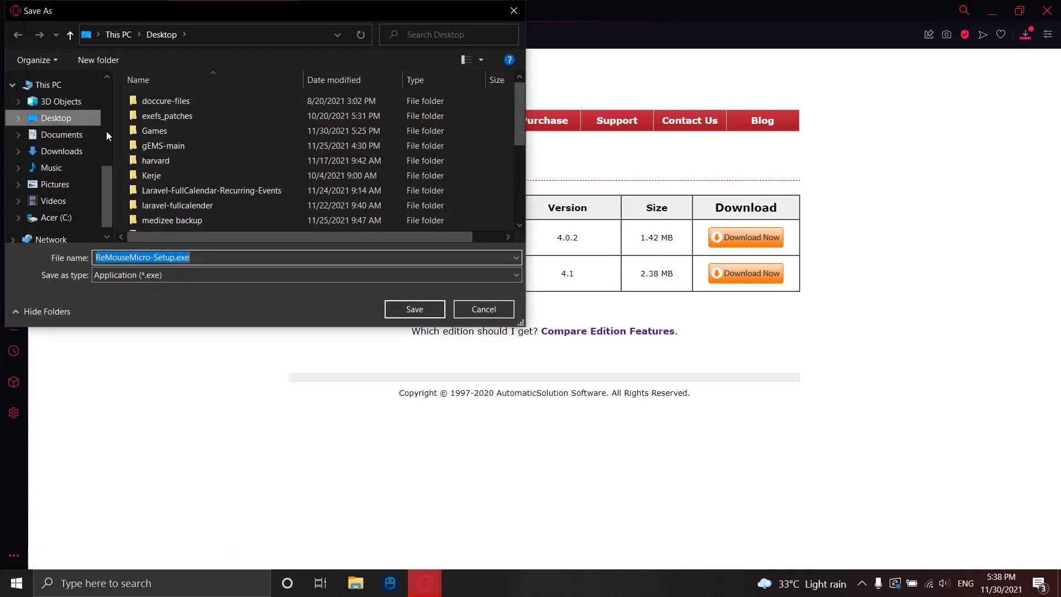
{"action": "left_click", "coordinate": [417, 311]}
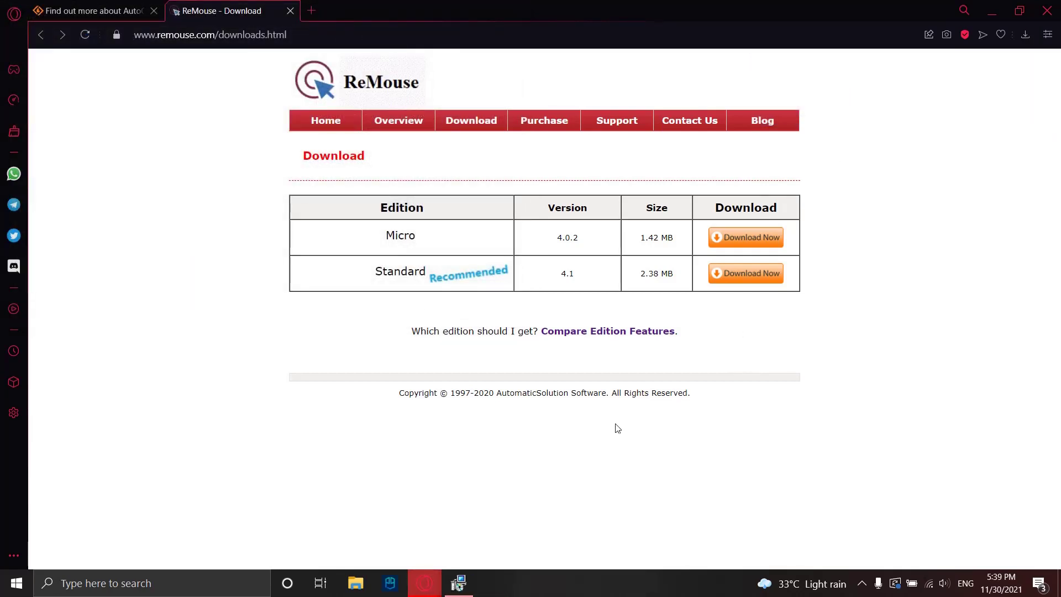
- Install ReMouse Micro, accepting the license agreement, and launch it when setup finishes
{"action": "left_click", "coordinate": [452, 589]}
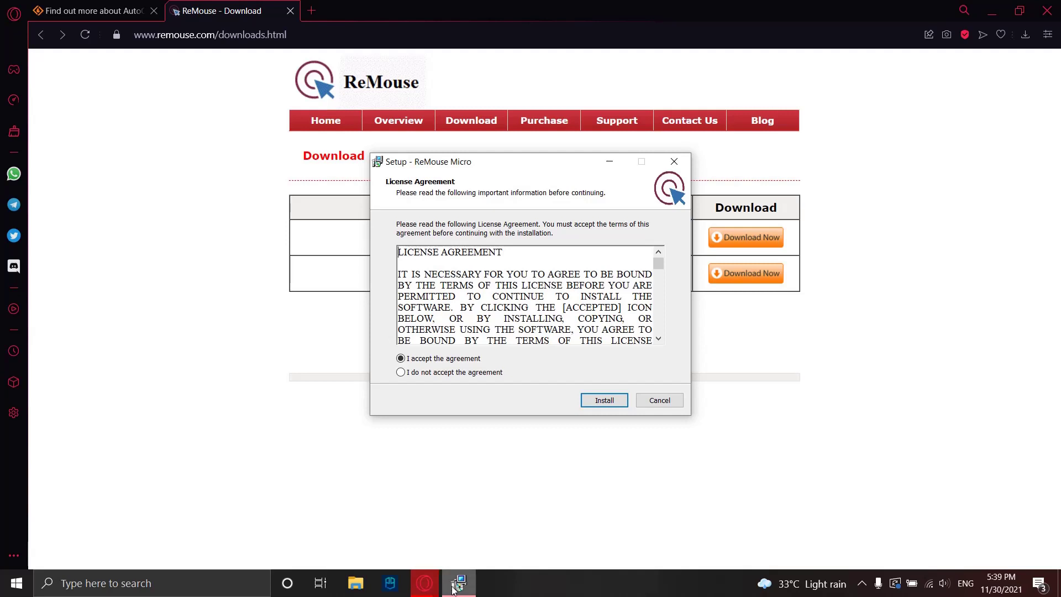
{"action": "left_click", "coordinate": [596, 397]}
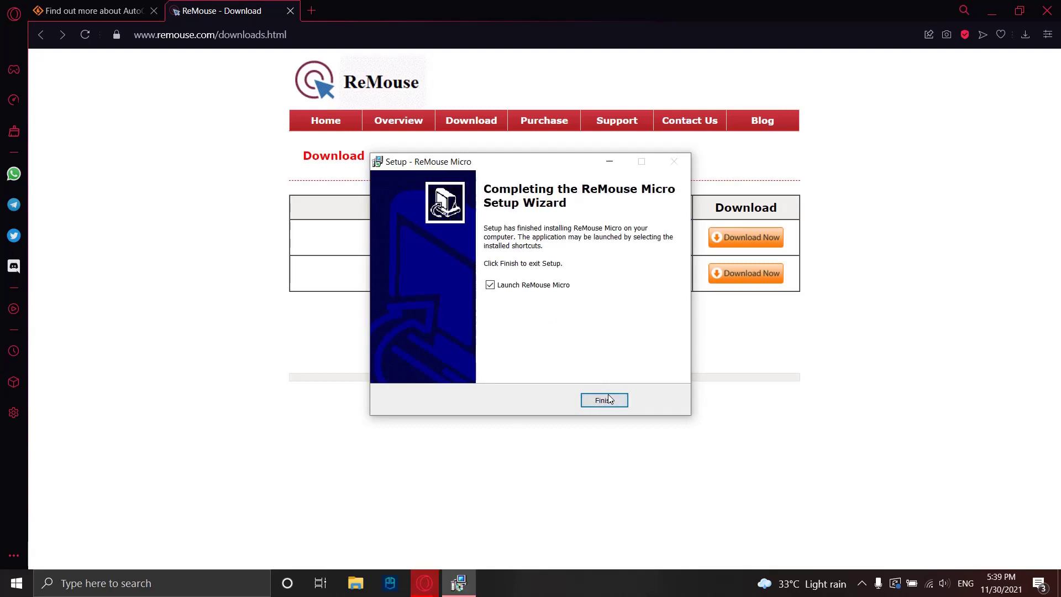
{"action": "left_click", "coordinate": [604, 399]}
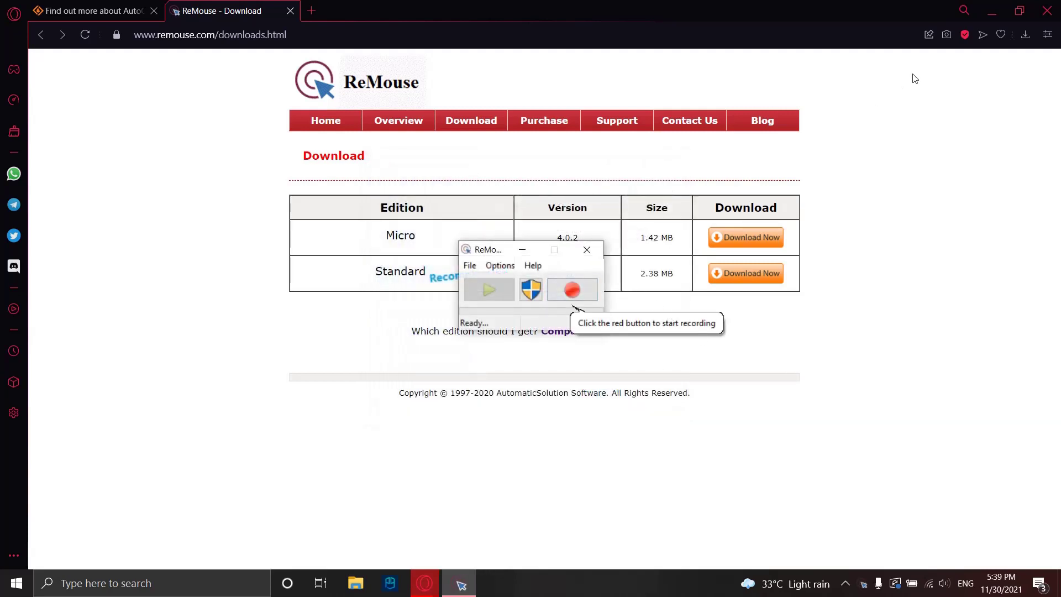
- Minimize the browser and launch the downloaded AutoClicker program from the desktop
{"action": "left_click", "coordinate": [992, 11]}
{"action": "left_click", "coordinate": [317, 219]}
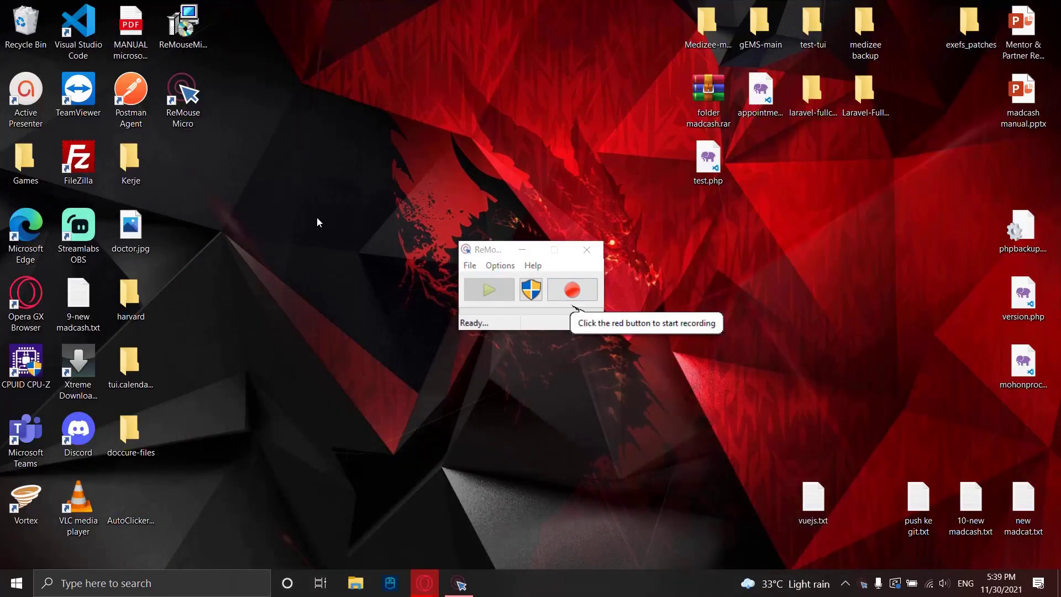
{"action": "double_click", "coordinate": [133, 498]}
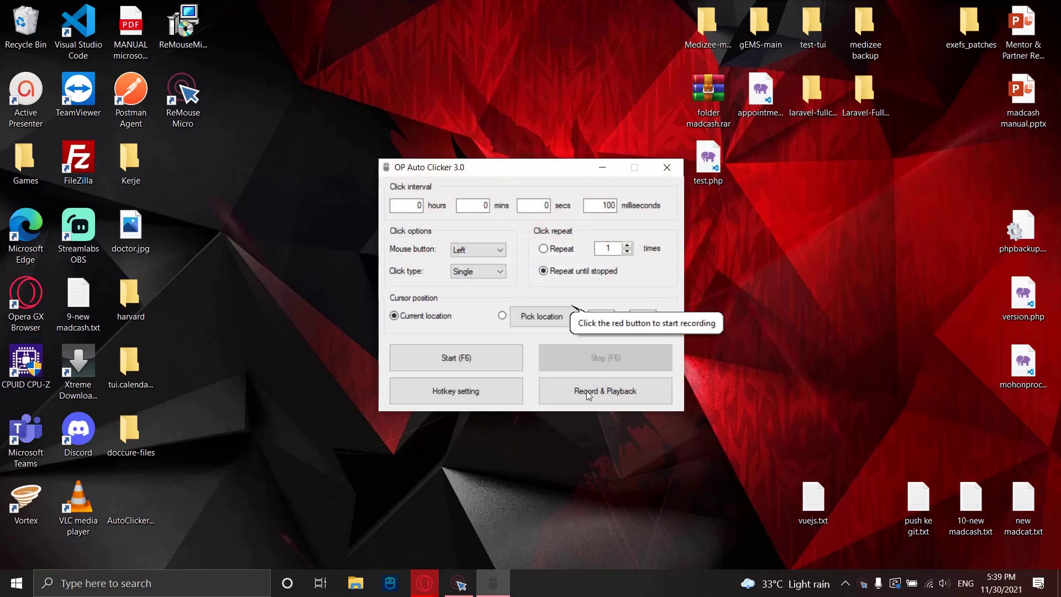
- Open OP Auto Clicker's Record & Playback window and arrange it below the ReMouse window on a free area of the desktop
{"action": "left_click", "coordinate": [539, 321]}
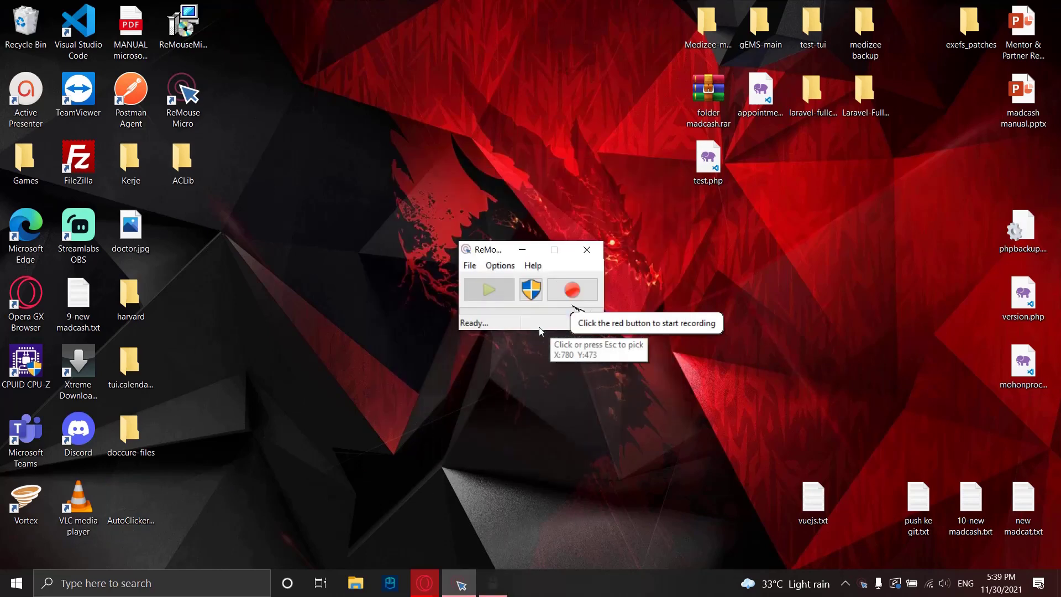
{"action": "left_click", "coordinate": [505, 572]}
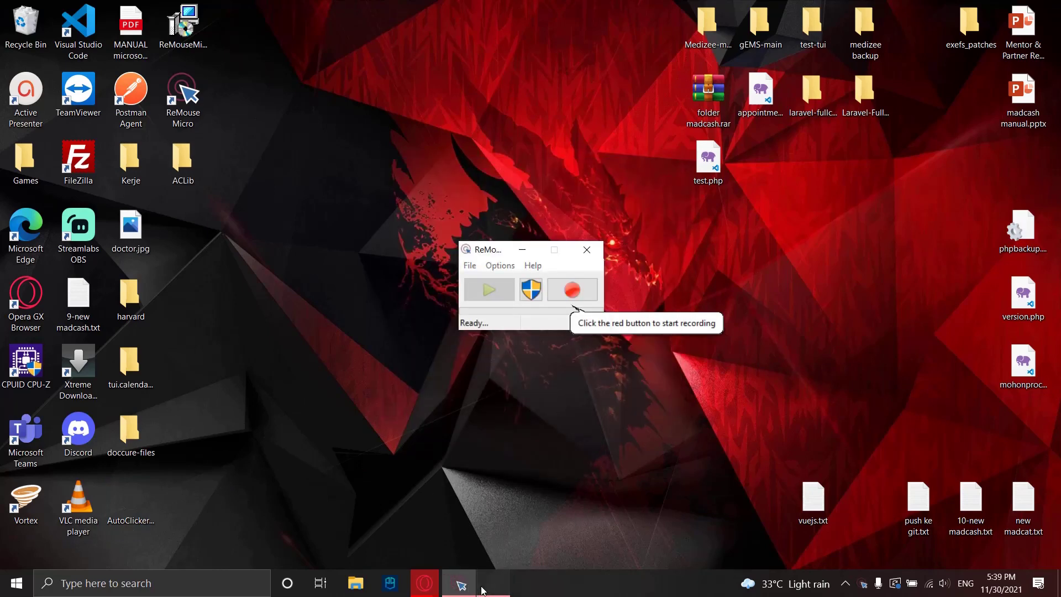
{"action": "left_click", "coordinate": [487, 578]}
{"action": "left_click", "coordinate": [578, 393]}
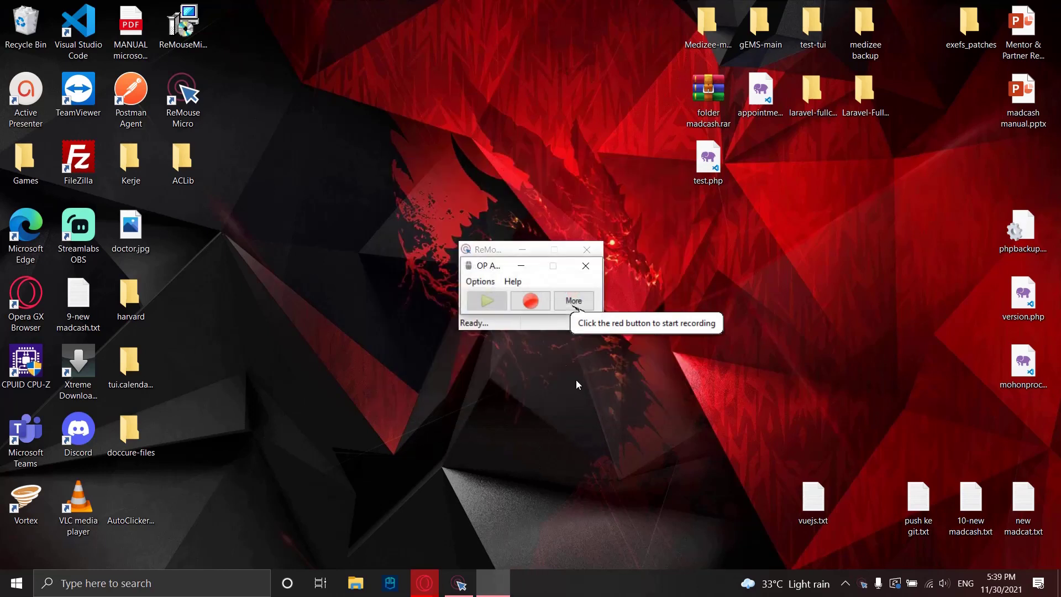
{"action": "left_click_drag", "start_coordinate": [502, 287], "coordinate": [813, 366]}
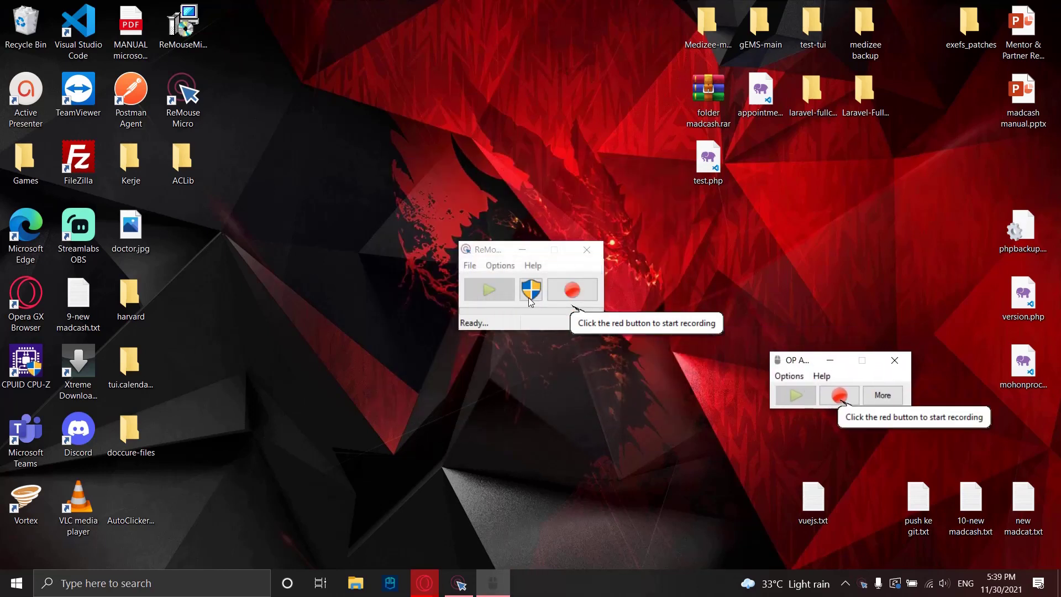
{"action": "left_click_drag", "start_coordinate": [500, 249], "coordinate": [807, 215]}
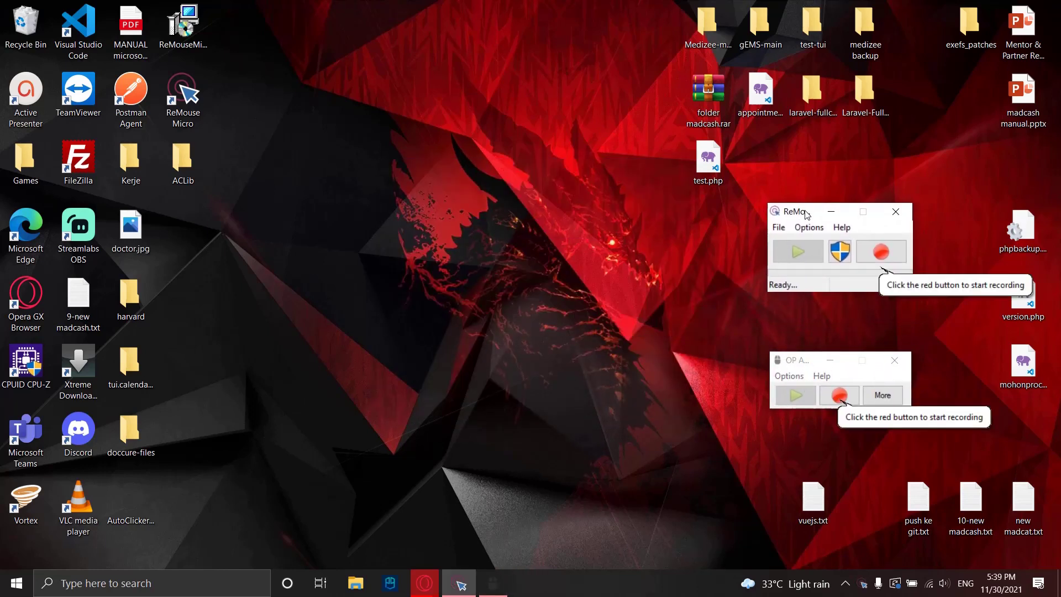
- Review ReMouse's recording options for keyboard, mouse click, delay and mouse move, and accept them as set
{"action": "left_click", "coordinate": [806, 227]}
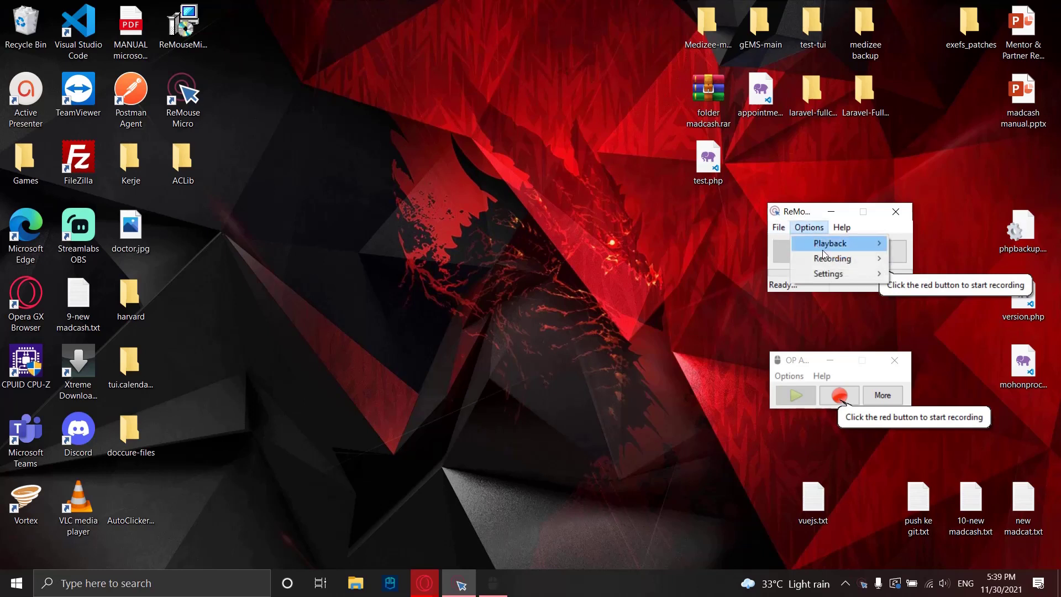
{"action": "mouse_move", "coordinate": [822, 250]}
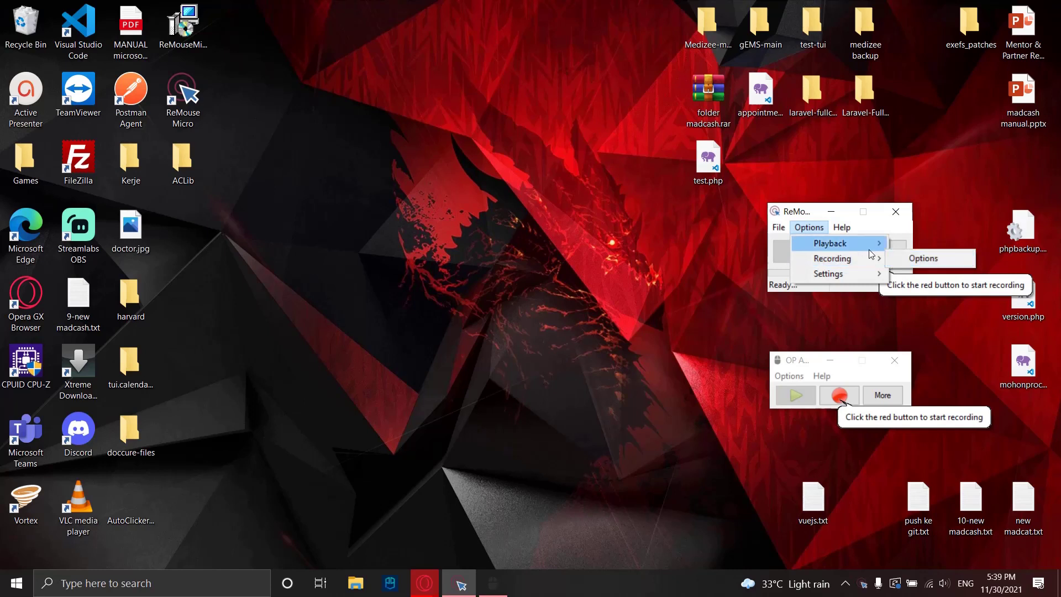
{"action": "mouse_move", "coordinate": [777, 229]}
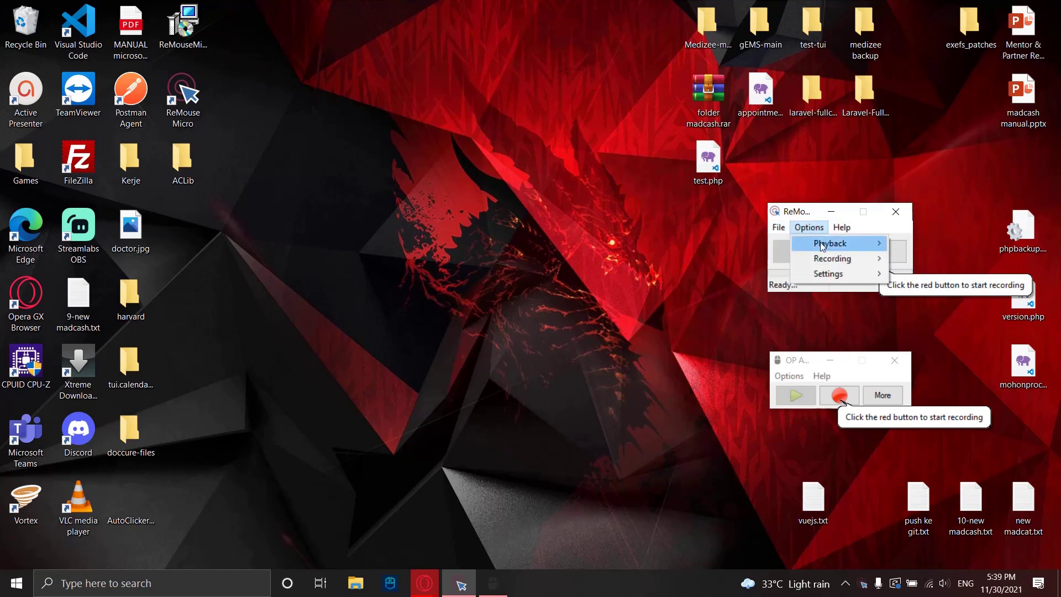
{"action": "left_click", "coordinate": [903, 258]}
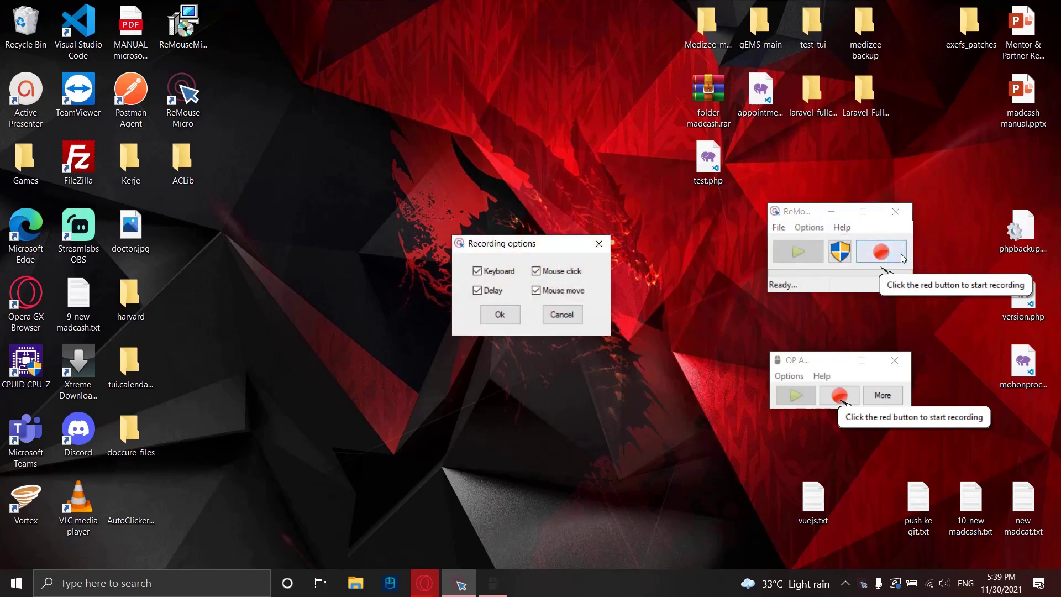
{"action": "left_click", "coordinate": [500, 314]}
- Try to set ReMouse's Playback/Stop hotkey to Ctrl+1, and close the hotkey settings without saving
{"action": "left_click", "coordinate": [802, 226]}
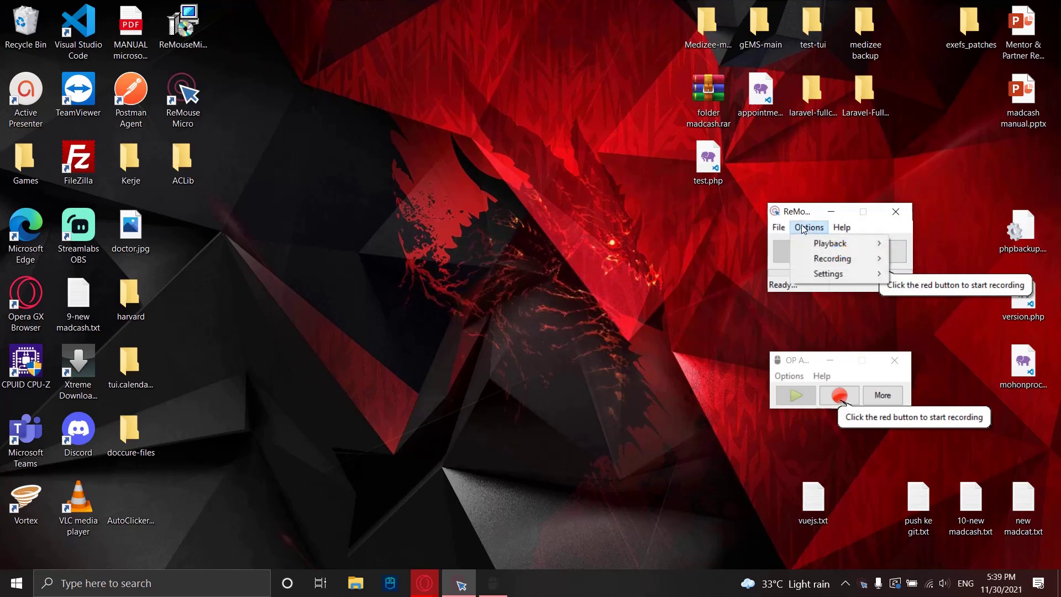
{"action": "mouse_move", "coordinate": [843, 275]}
{"action": "left_click", "coordinate": [923, 275]}
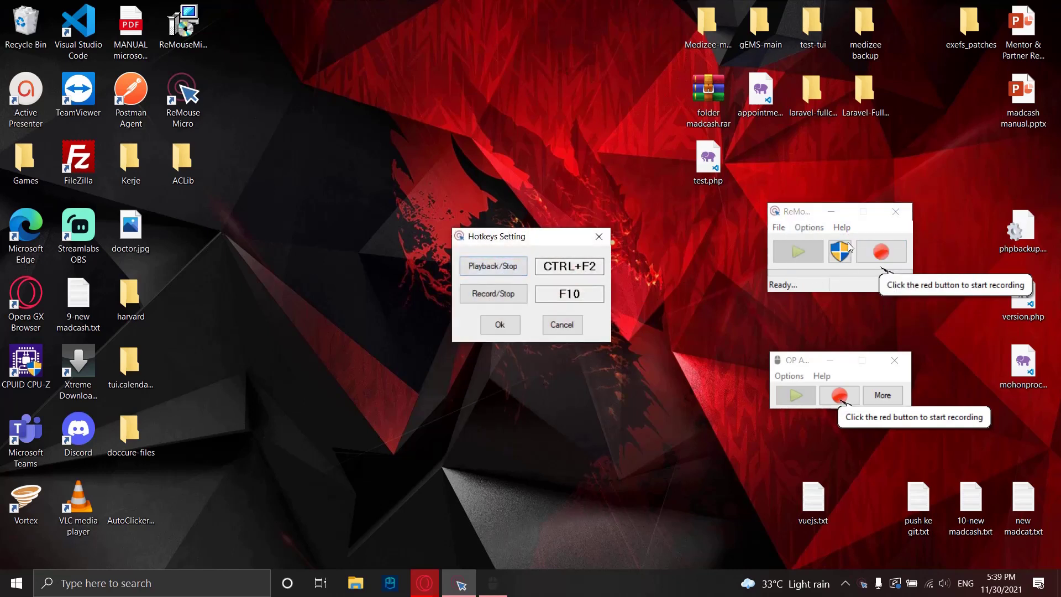
{"action": "left_click", "coordinate": [499, 267]}
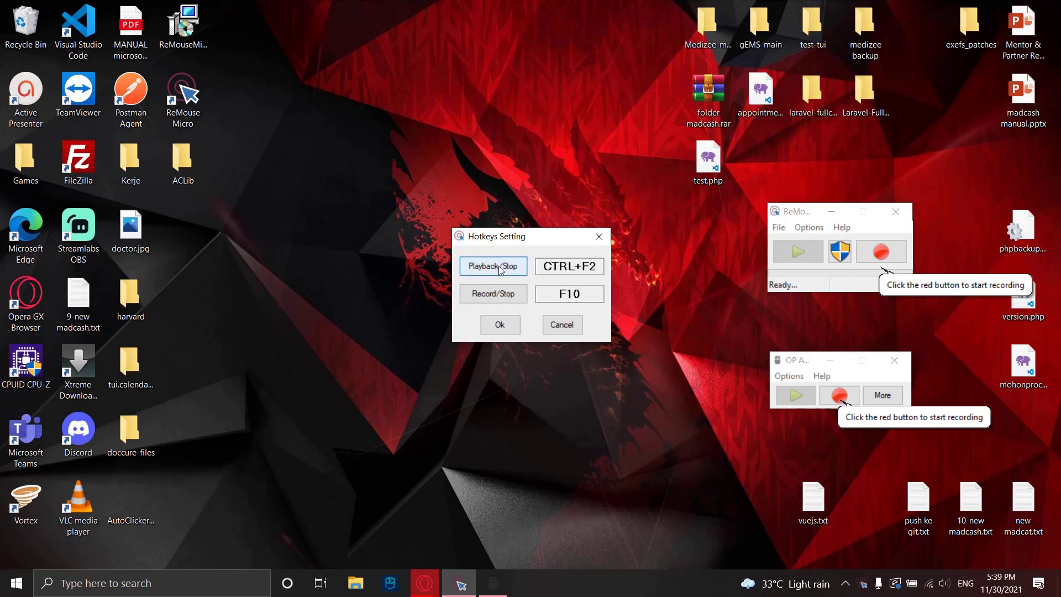
{"action": "left_click", "coordinate": [498, 266]}
{"action": "key", "text": "ctrl"}
{"action": "key", "text": "ctrl+F2"}
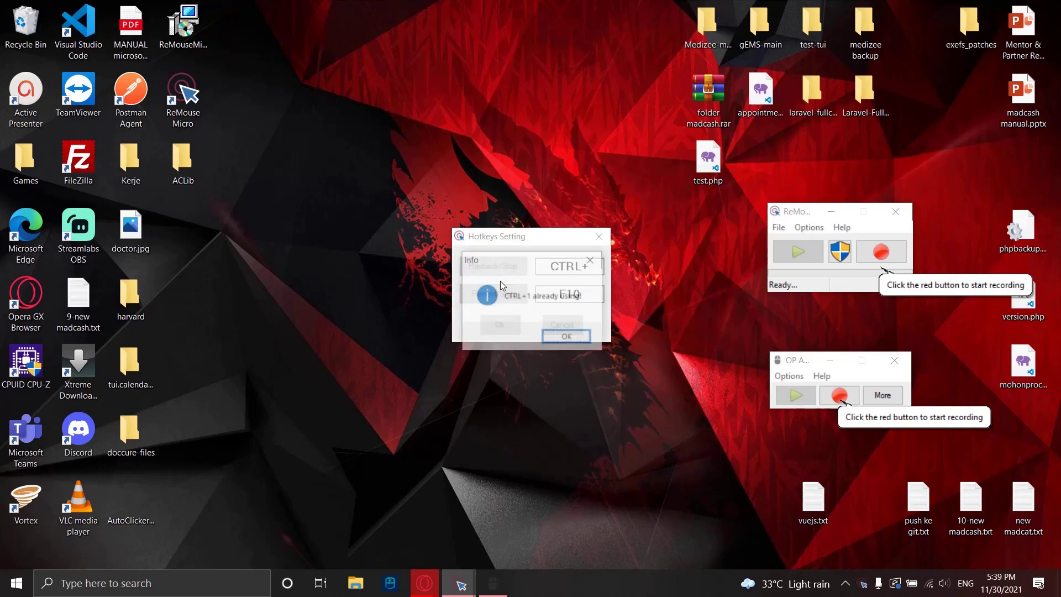
{"action": "left_click", "coordinate": [564, 333]}
{"action": "left_click", "coordinate": [561, 325]}
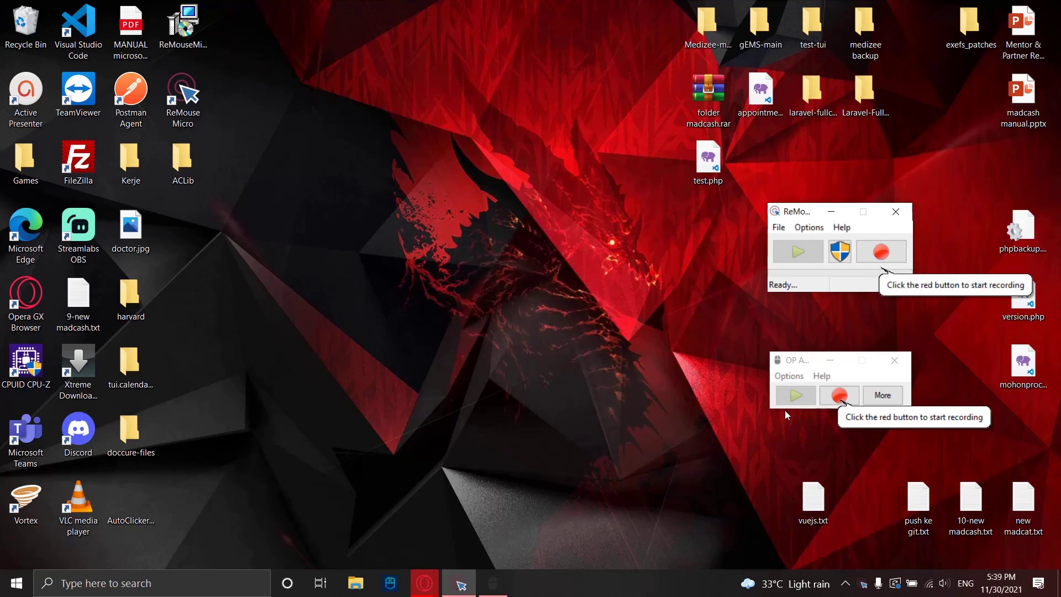
- Set OP Auto Clicker's Record/Stop hotkey to Alt+3 and its Playback/Stop hotkey to Alt+1, and save the hotkey settings
{"action": "left_click", "coordinate": [823, 377]}
{"action": "mouse_move", "coordinate": [789, 376]}
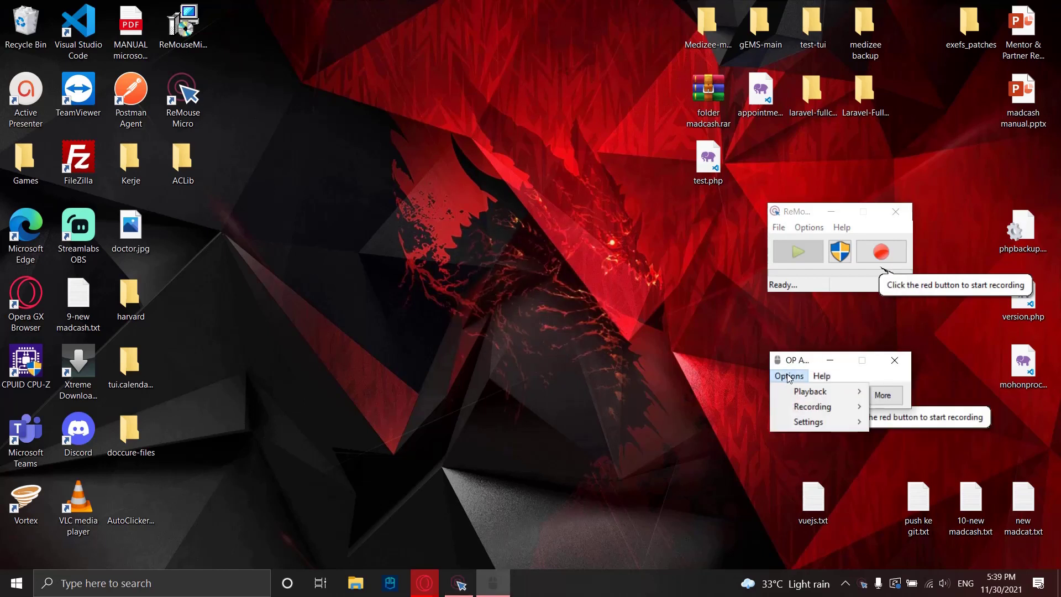
{"action": "mouse_move", "coordinate": [814, 420]}
{"action": "left_click", "coordinate": [904, 421]}
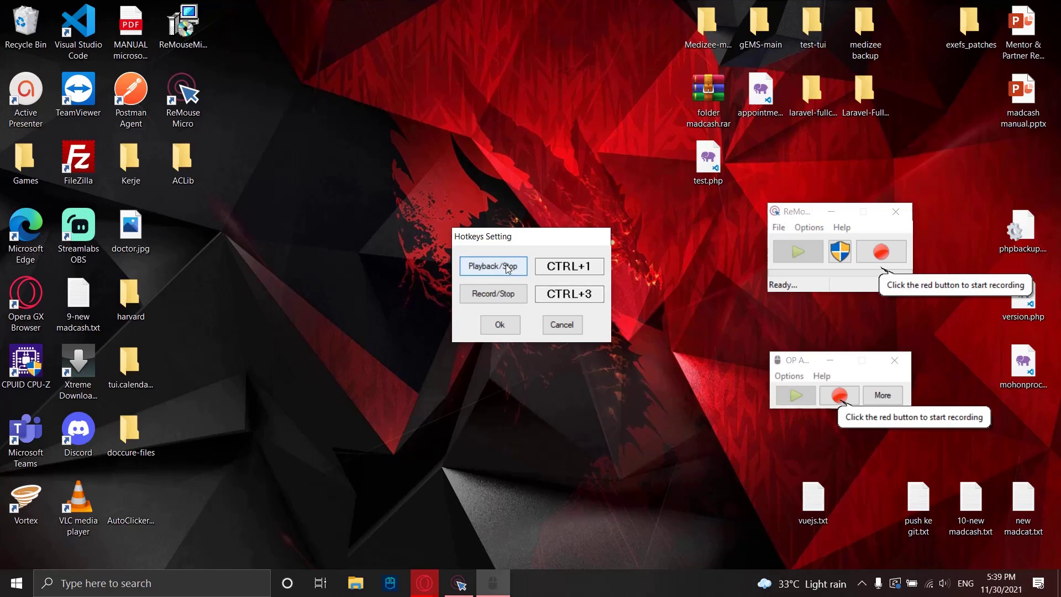
{"action": "left_click", "coordinate": [501, 297]}
{"action": "key", "text": "alt+3"}
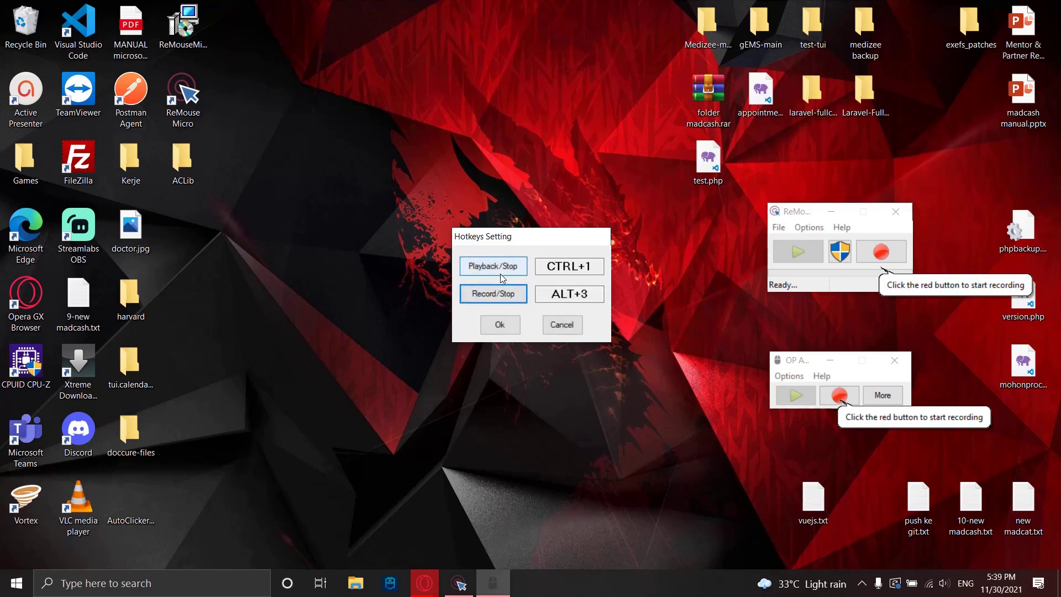
{"action": "left_click", "coordinate": [499, 266]}
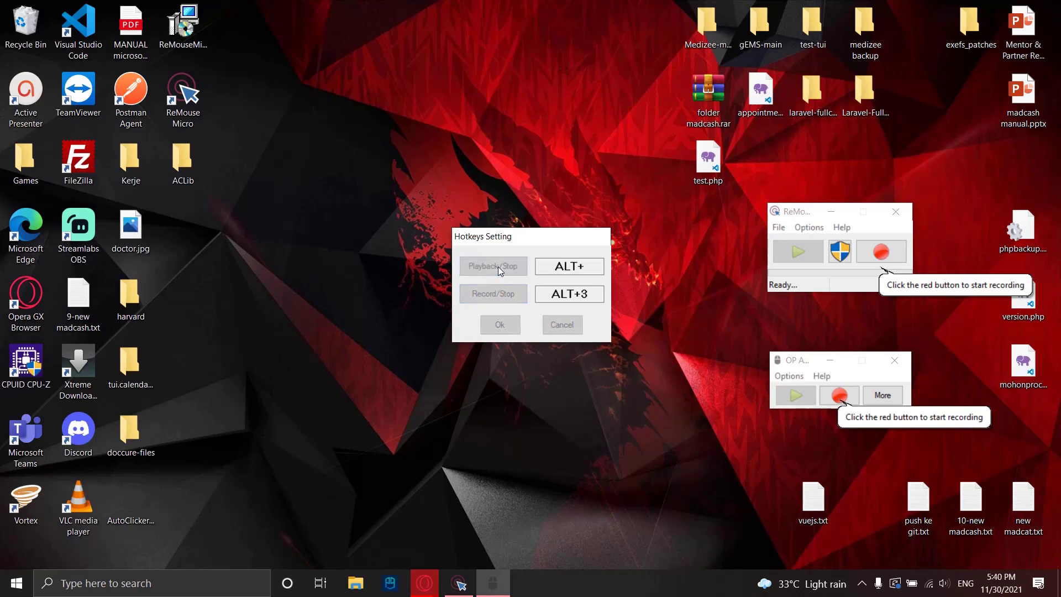
{"action": "key", "text": "alt+1"}
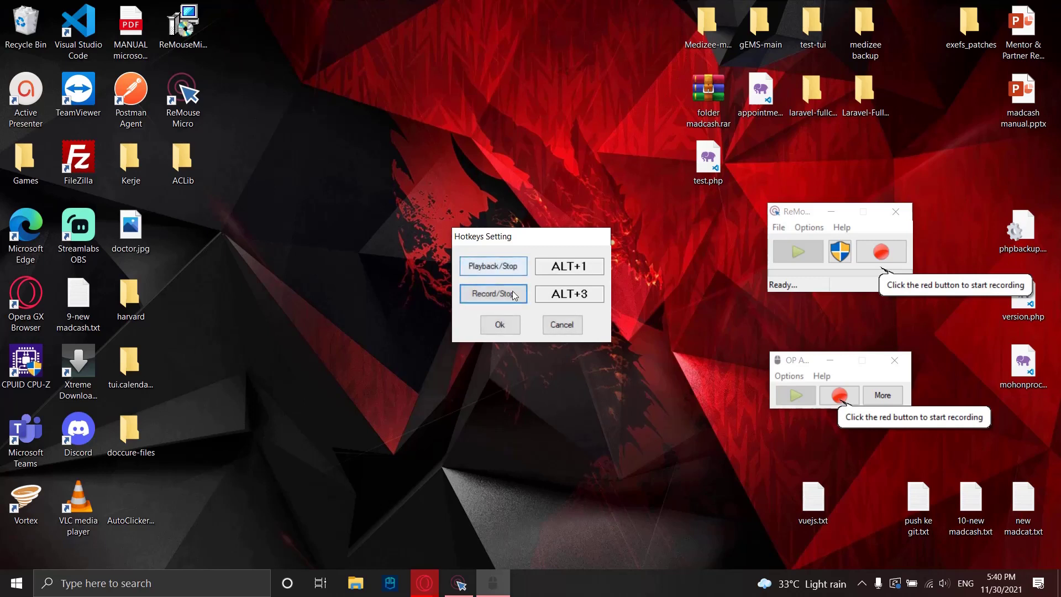
{"action": "left_click", "coordinate": [492, 320]}
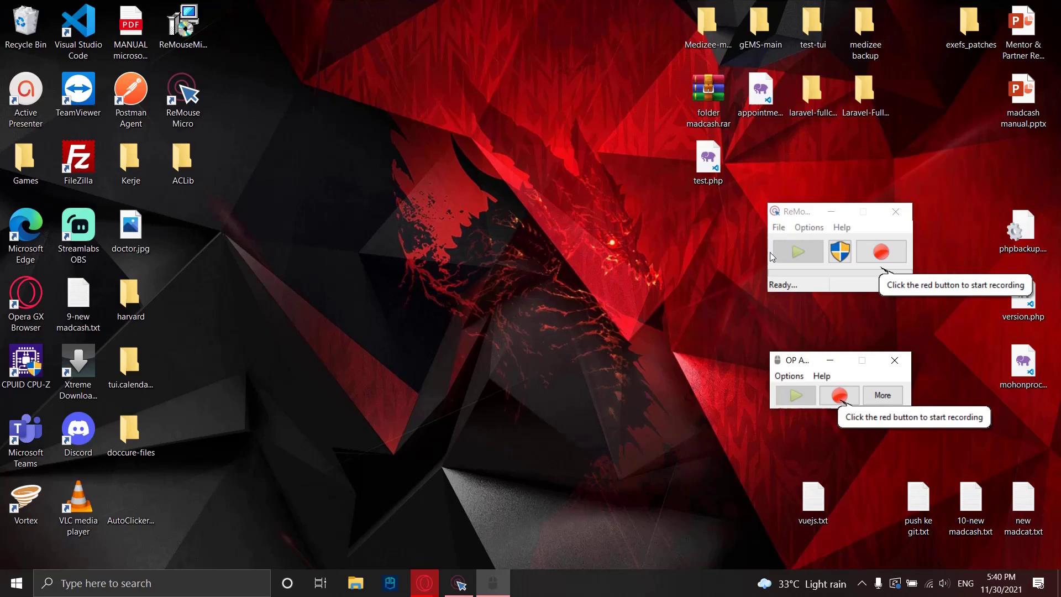
- Set ReMouse's Record/Stop hotkey to Ctrl+3 and its Playback/Stop hotkey to Ctrl+1, and save the hotkey settings
{"action": "left_click", "coordinate": [779, 227]}
{"action": "mouse_move", "coordinate": [806, 229]}
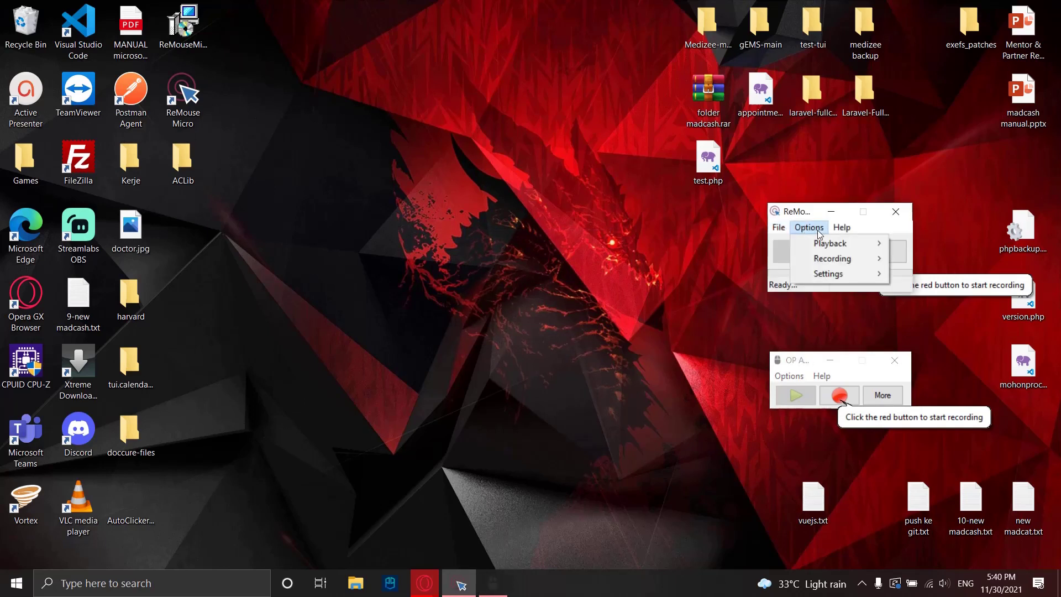
{"action": "mouse_move", "coordinate": [828, 273]}
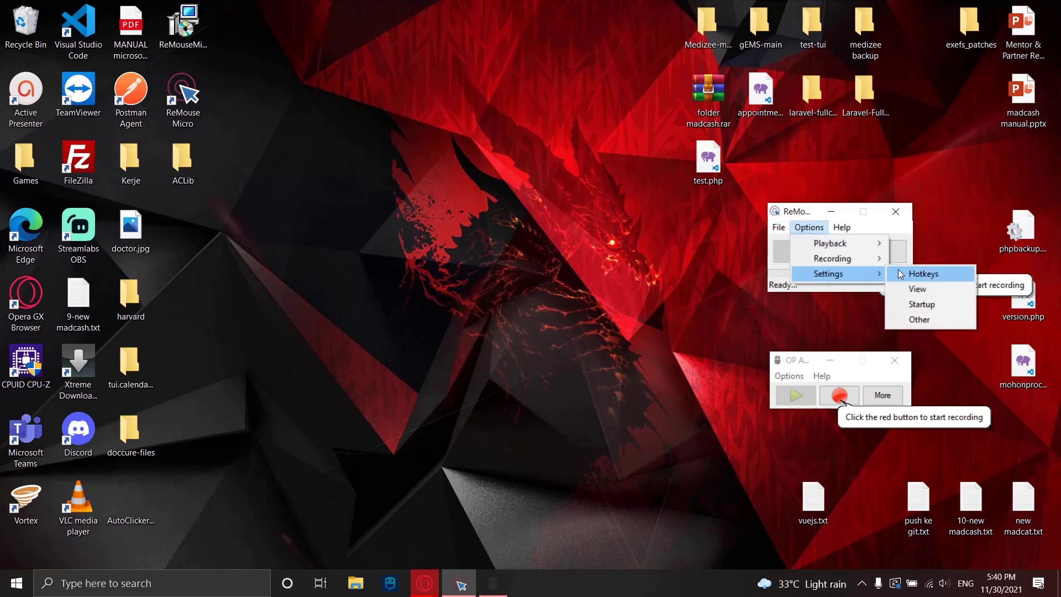
{"action": "left_click", "coordinate": [898, 273]}
{"action": "left_click", "coordinate": [503, 295]}
{"action": "key", "text": "ctrl+3"}
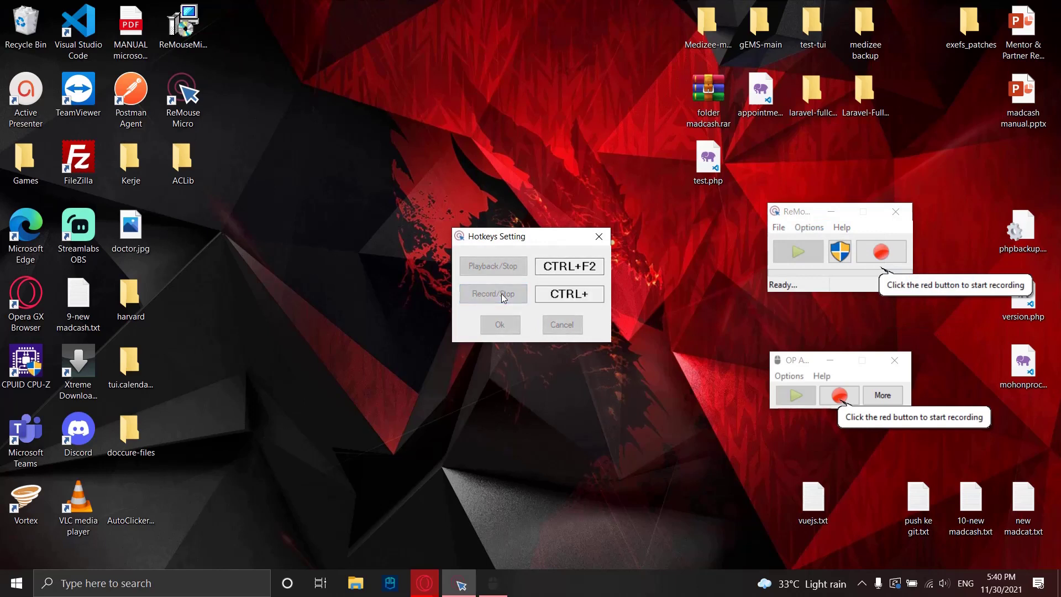
{"action": "left_click", "coordinate": [513, 267]}
{"action": "key", "text": "ctrl+1"}
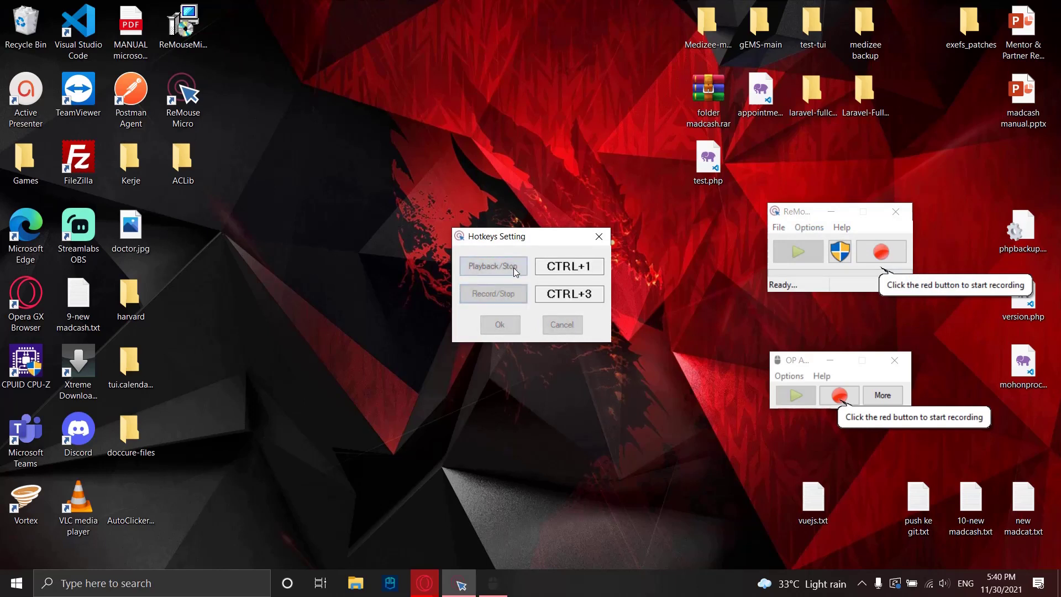
{"action": "left_click", "coordinate": [501, 325]}
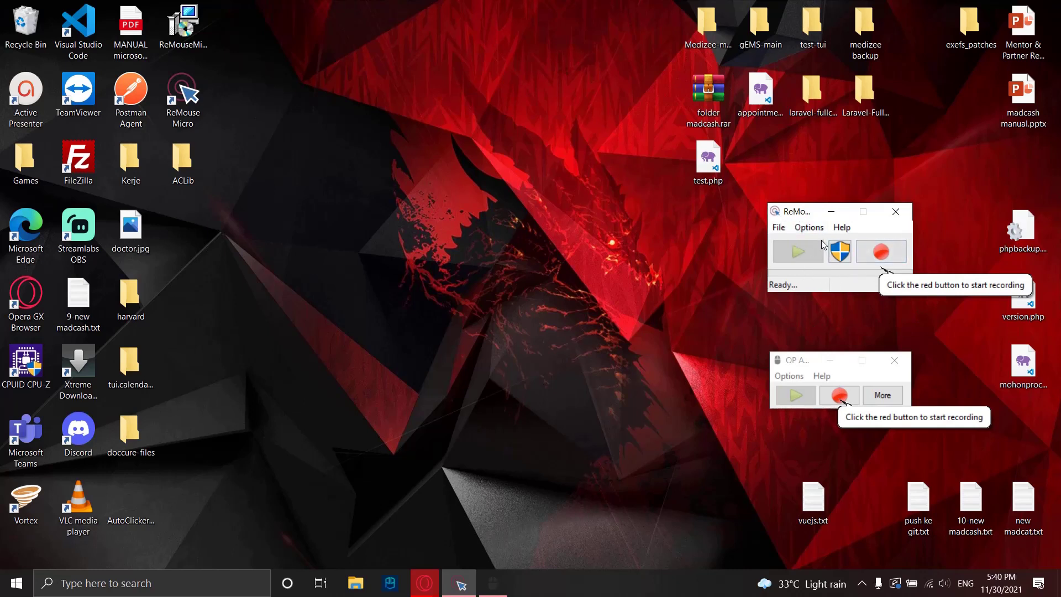
- Make a short test recording of mouse actions in ReMouse
{"action": "left_click", "coordinate": [884, 260]}
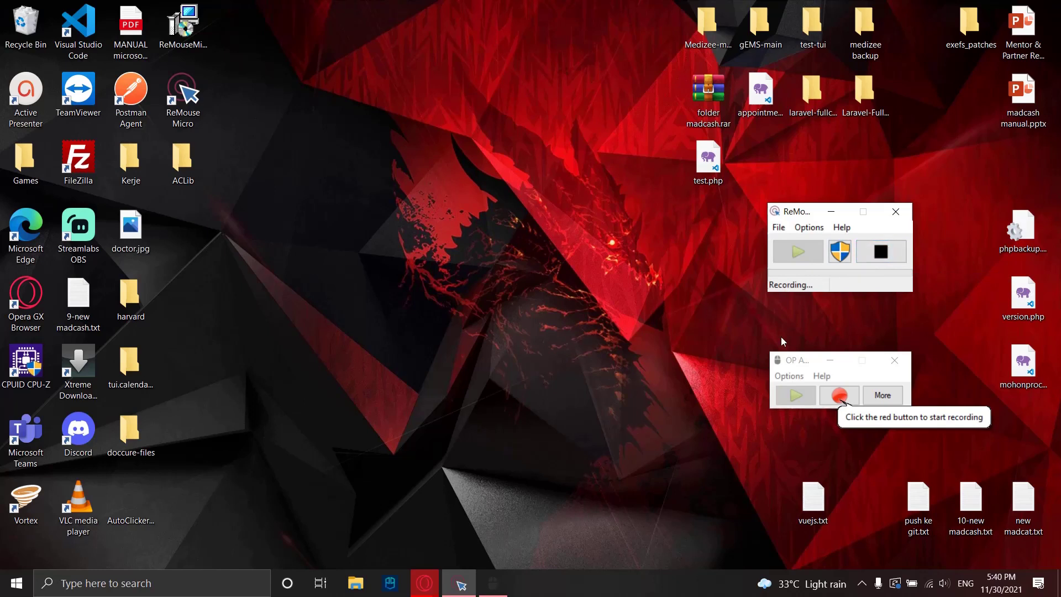
{"action": "left_click", "coordinate": [881, 260]}
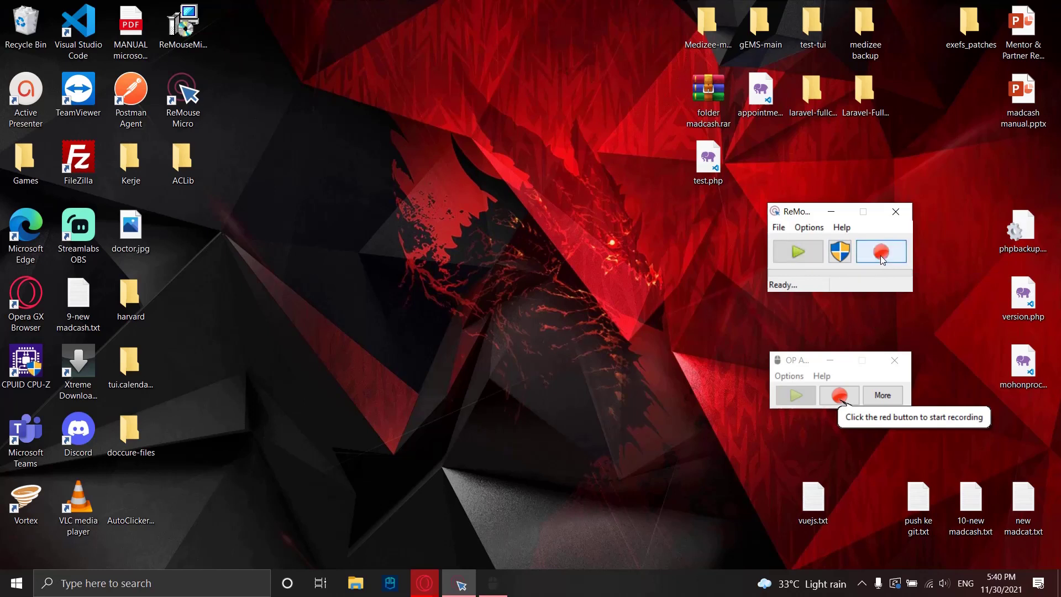
{"action": "left_click", "coordinate": [816, 255]}
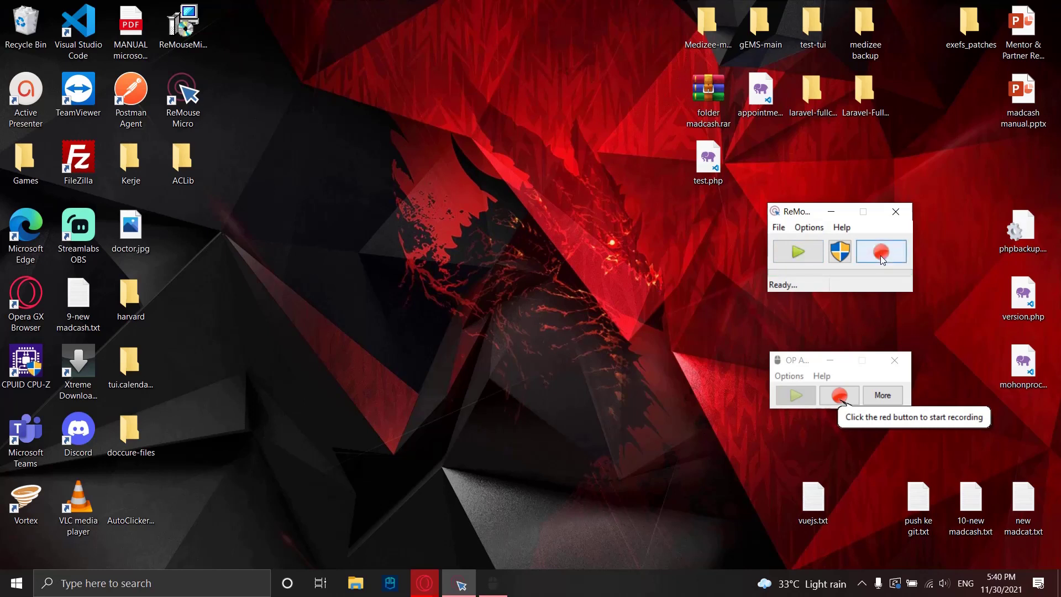
{"action": "left_click", "coordinate": [808, 227]}
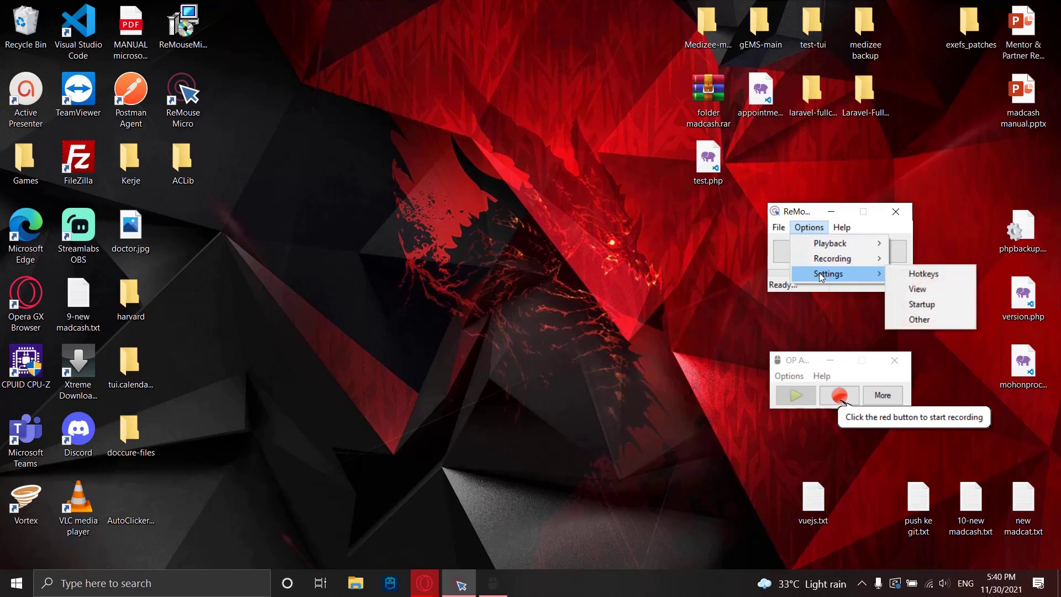
{"action": "left_click", "coordinate": [782, 278]}
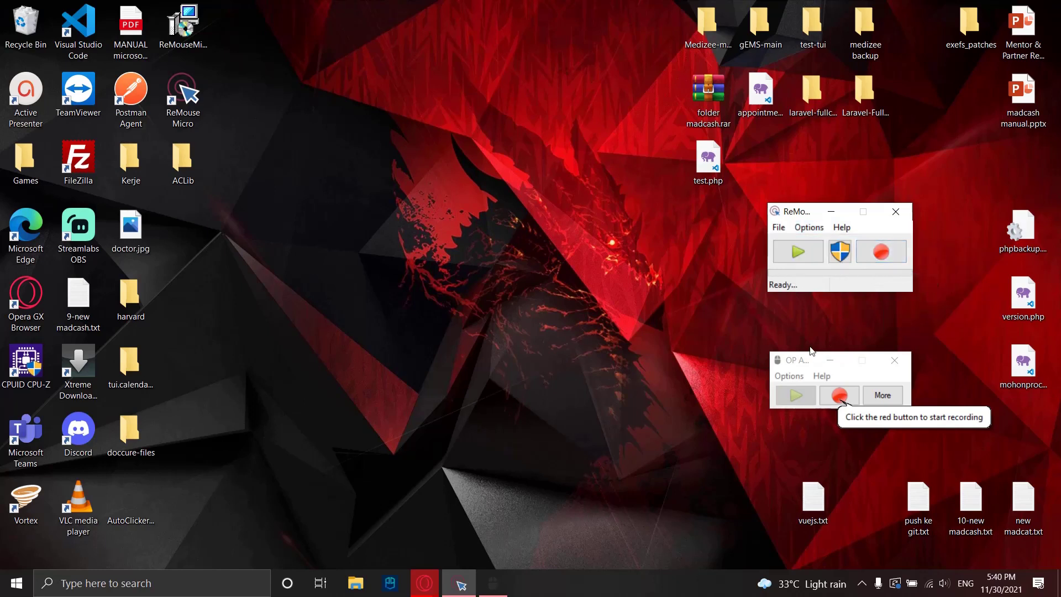
{"action": "left_click", "coordinate": [784, 364]}
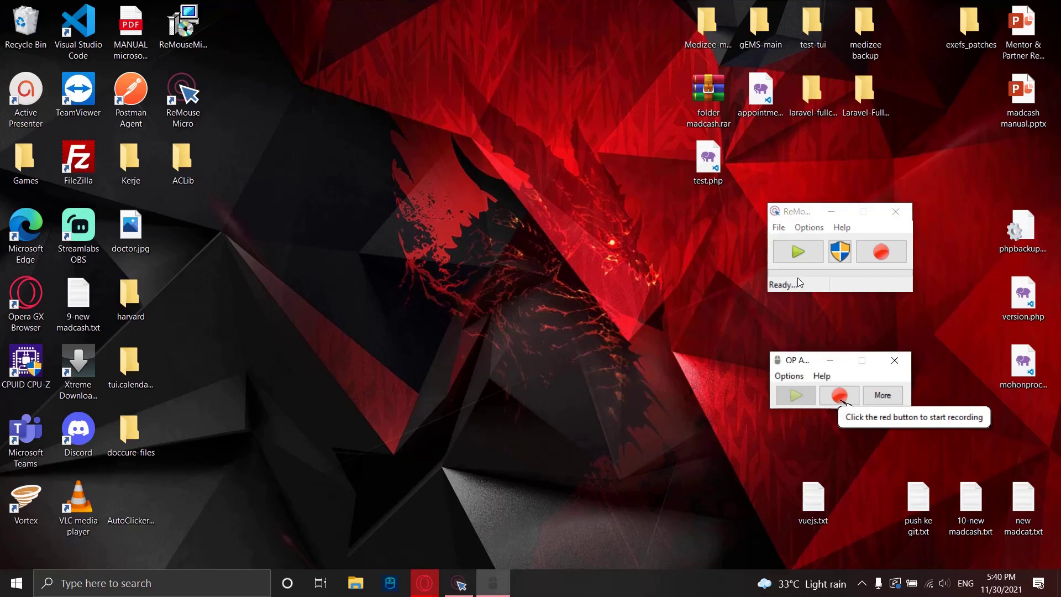
{"action": "left_click", "coordinate": [779, 228]}
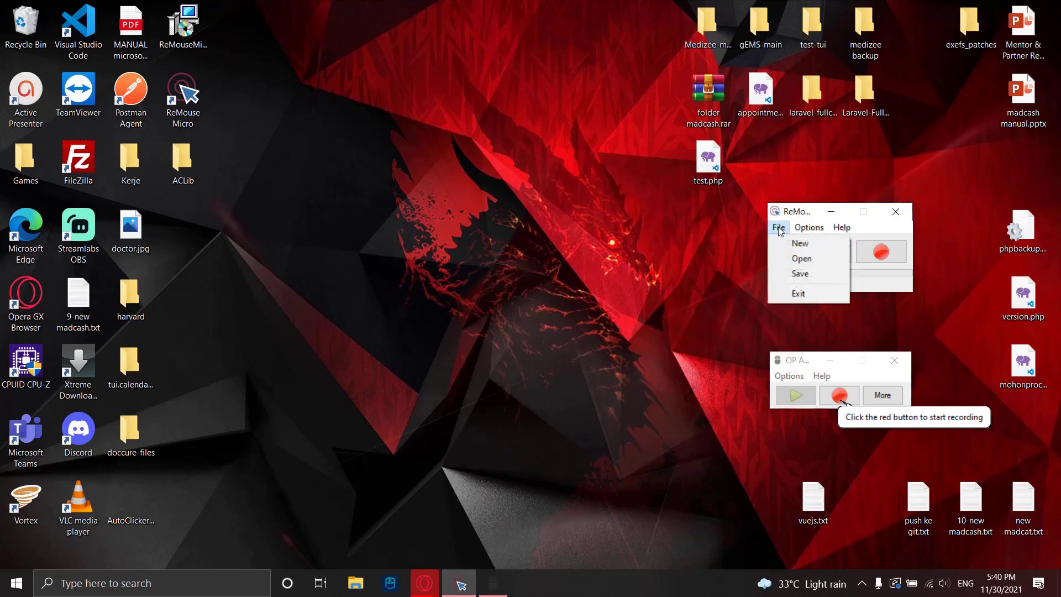
{"action": "left_click", "coordinate": [780, 229]}
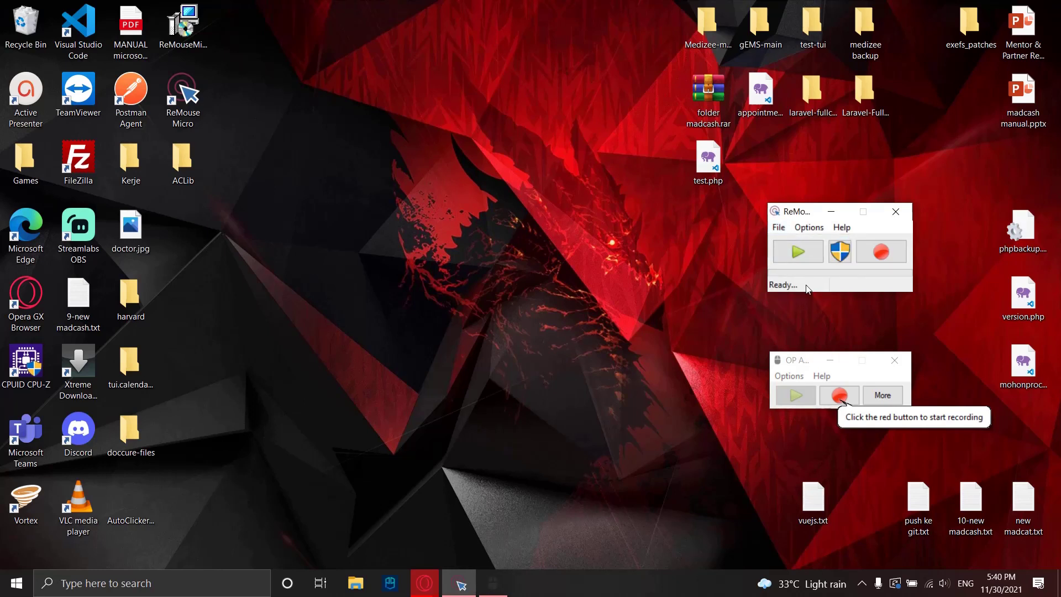
- Close ReMouse without saving its script, relaunch ReMouse Micro from the desktop and place its window above OP Auto Clicker
{"action": "left_click", "coordinate": [894, 211]}
{"action": "left_click", "coordinate": [537, 269]}
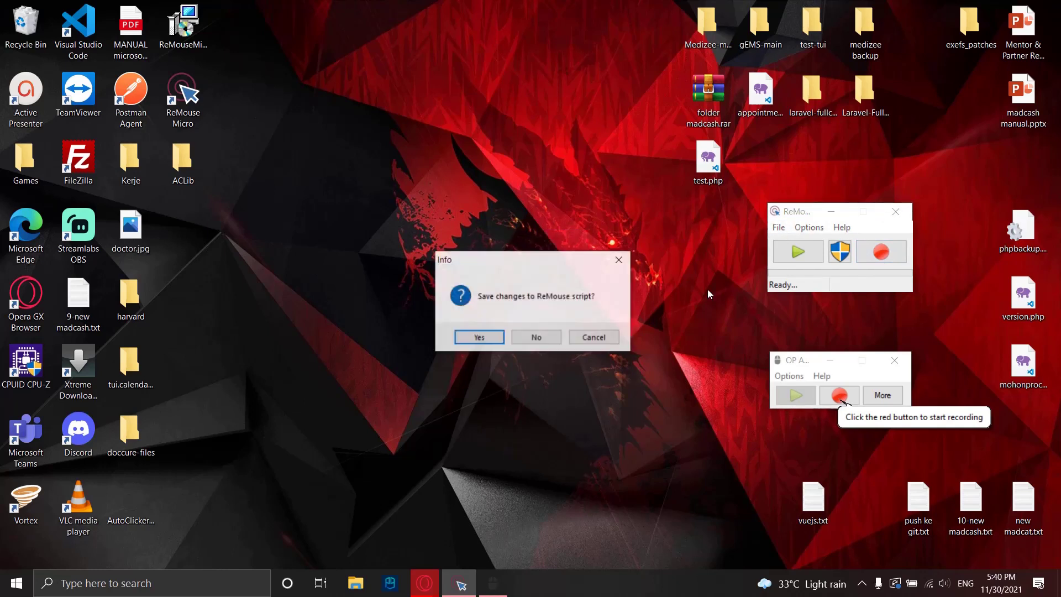
{"action": "left_click", "coordinate": [545, 336]}
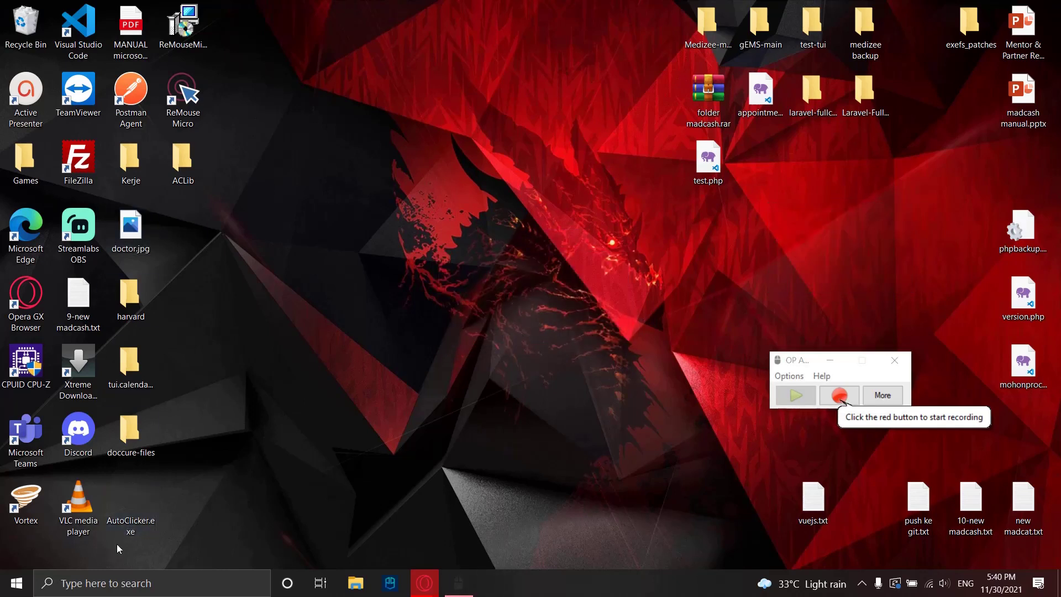
{"action": "double_click", "coordinate": [186, 99]}
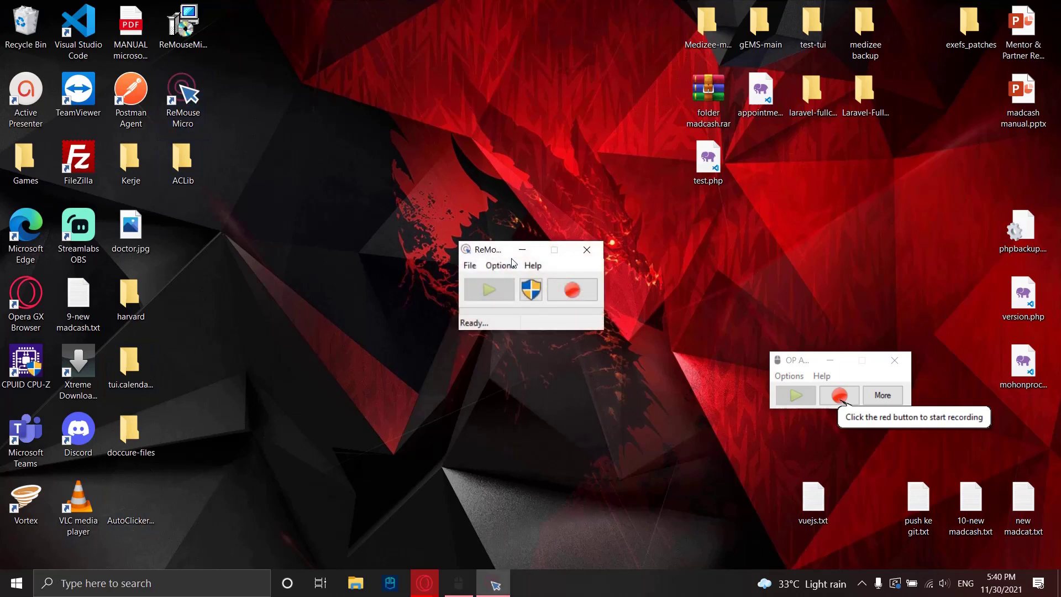
{"action": "left_click_drag", "start_coordinate": [489, 252], "coordinate": [788, 209]}
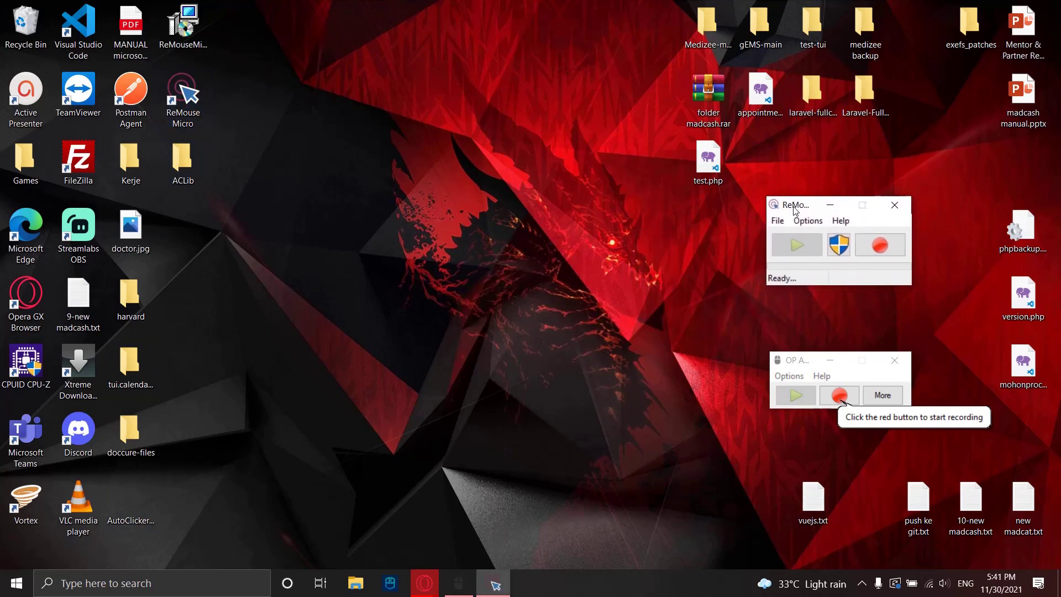
- Record a sequence of mouse actions in OP Auto Clicker, and bring the ReMouse window back into focus
{"action": "left_click", "coordinate": [793, 385]}
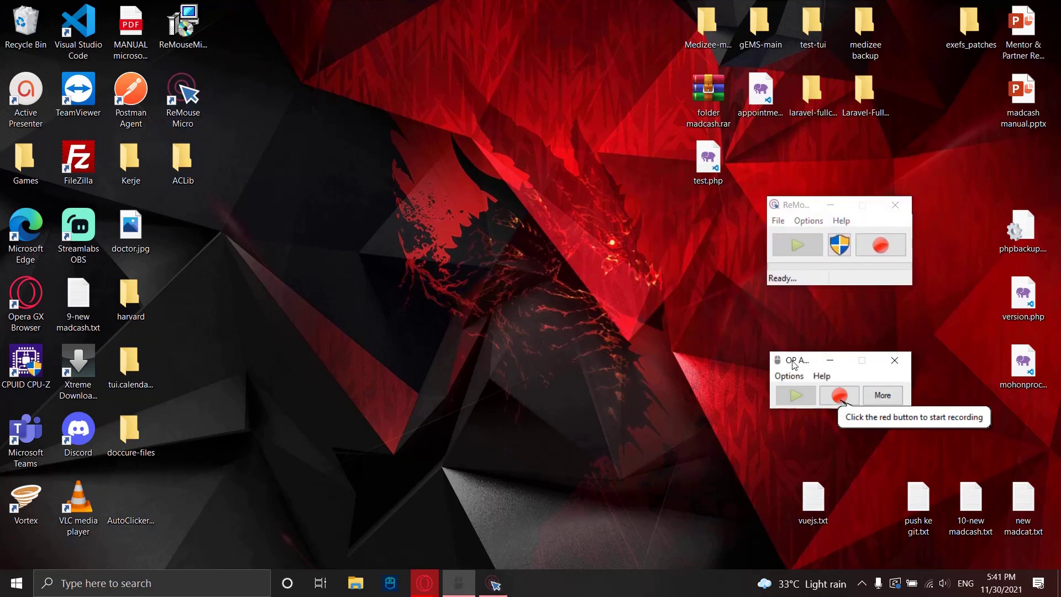
{"action": "left_click", "coordinate": [827, 396]}
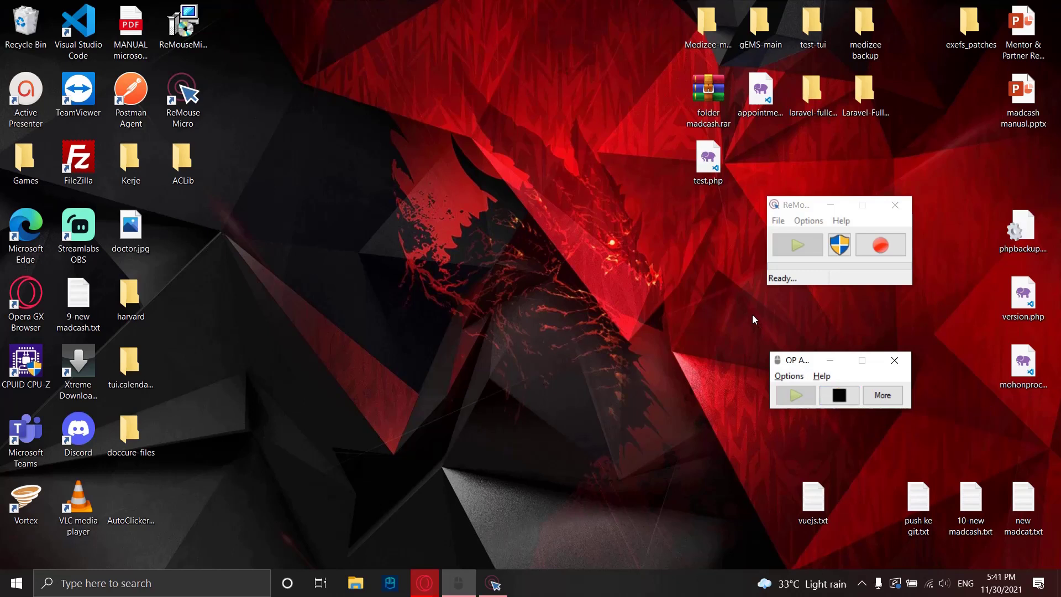
{"action": "left_click", "coordinate": [797, 246]}
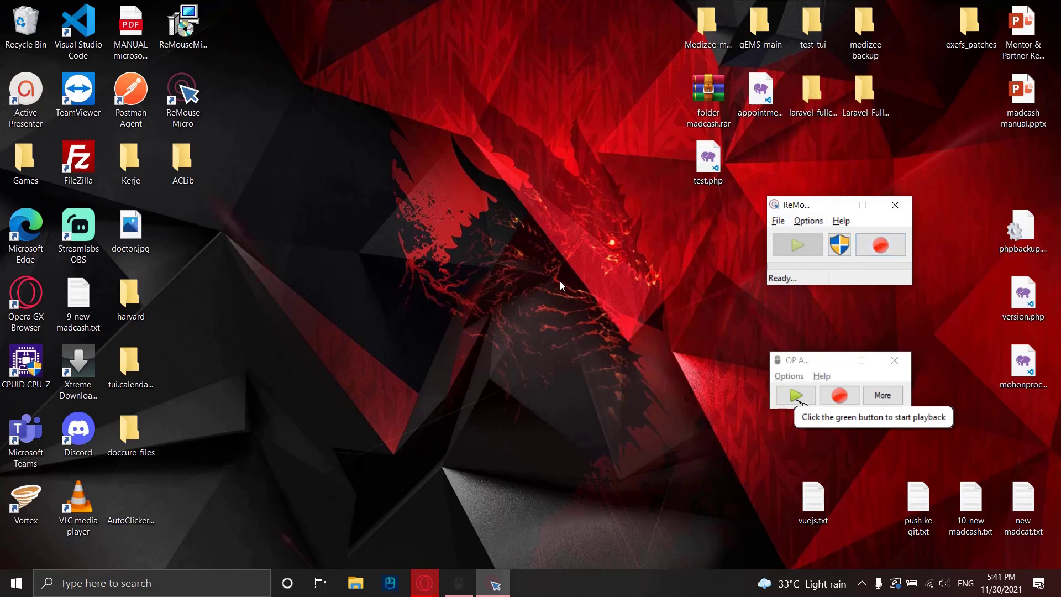
- Record the starting and stopping of OP Auto Clicker's playback in ReMouse, and play that ReMouse recording back
{"action": "key", "text": "F9"}
{"action": "left_click", "coordinate": [796, 395]}
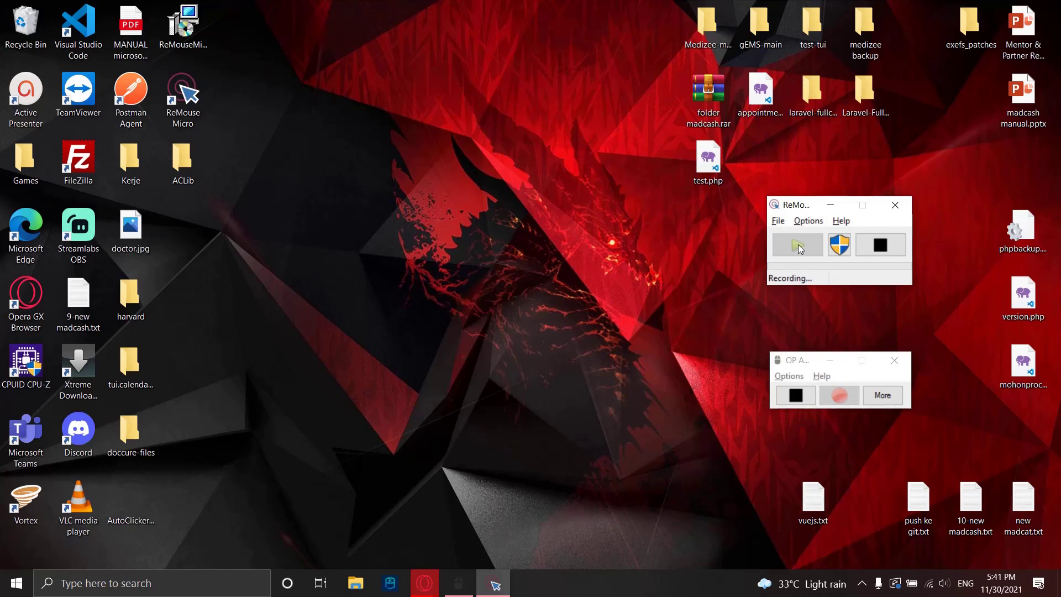
{"action": "key", "text": "F6"}
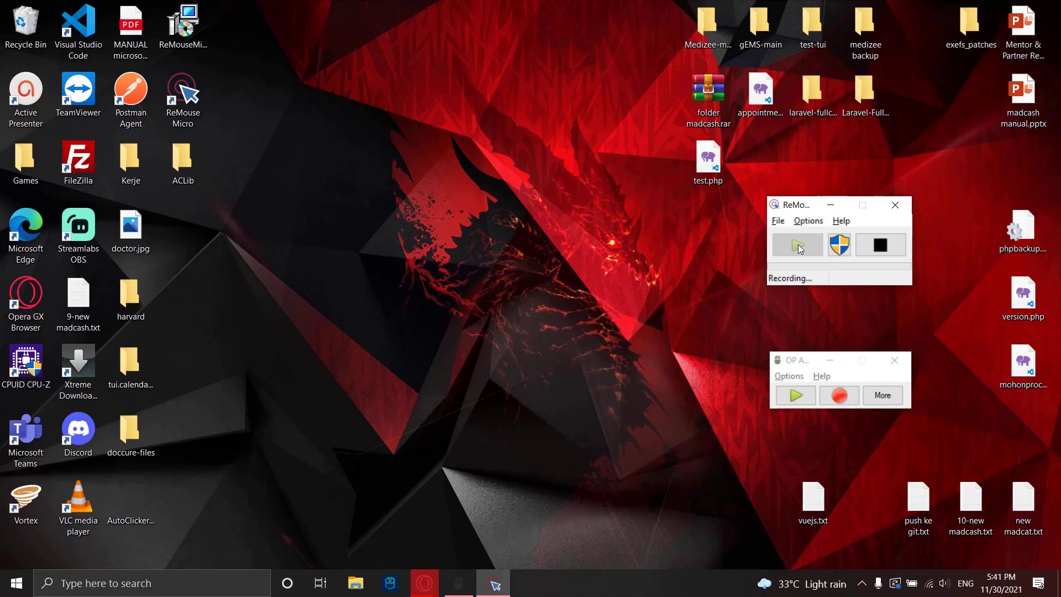
{"action": "key", "text": "F10"}
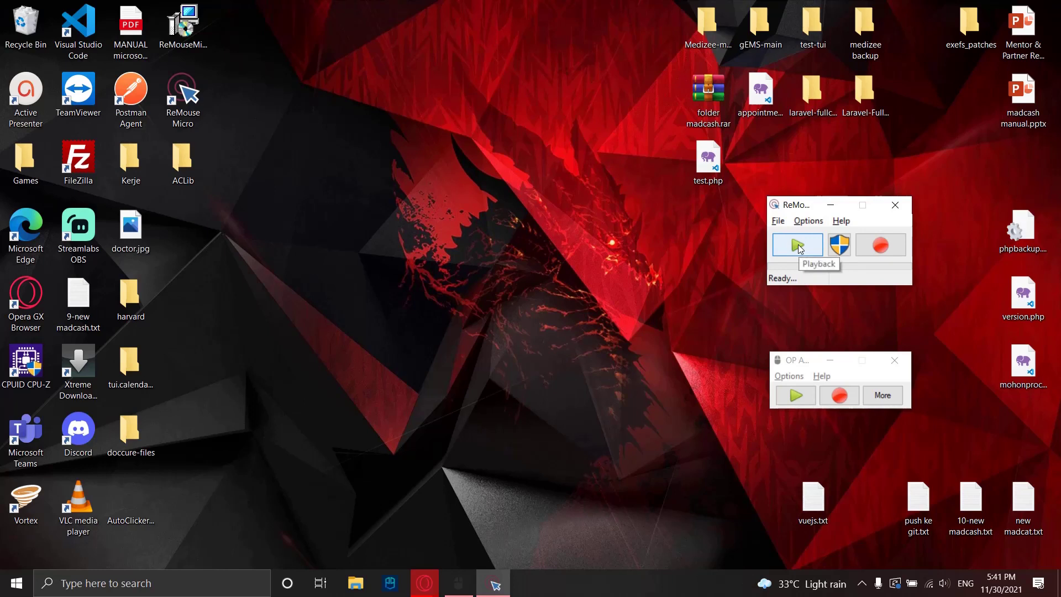
{"action": "left_click", "coordinate": [798, 244]}
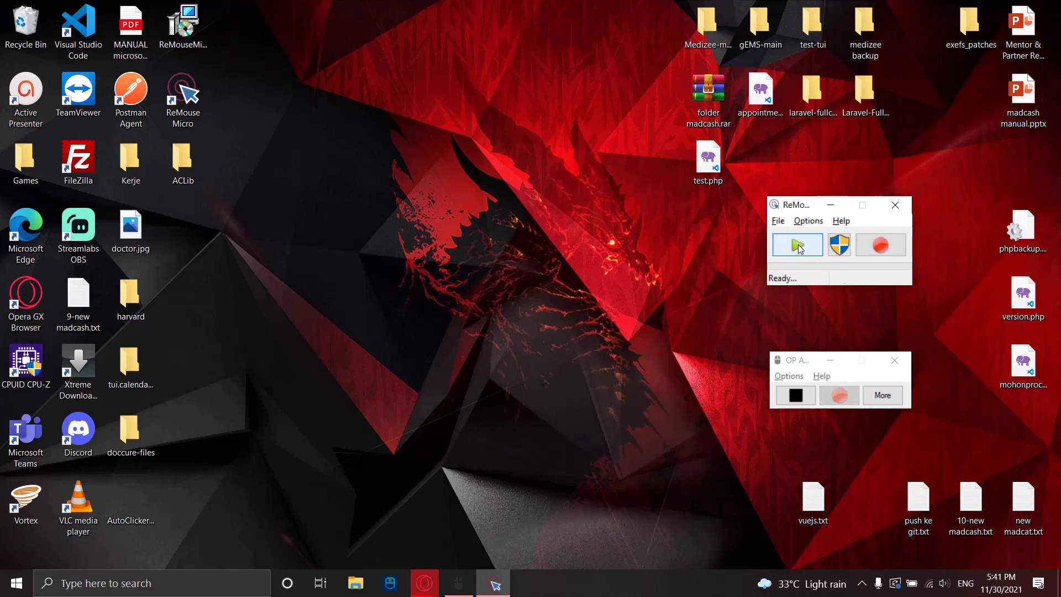
{"action": "left_click", "coordinate": [797, 244]}
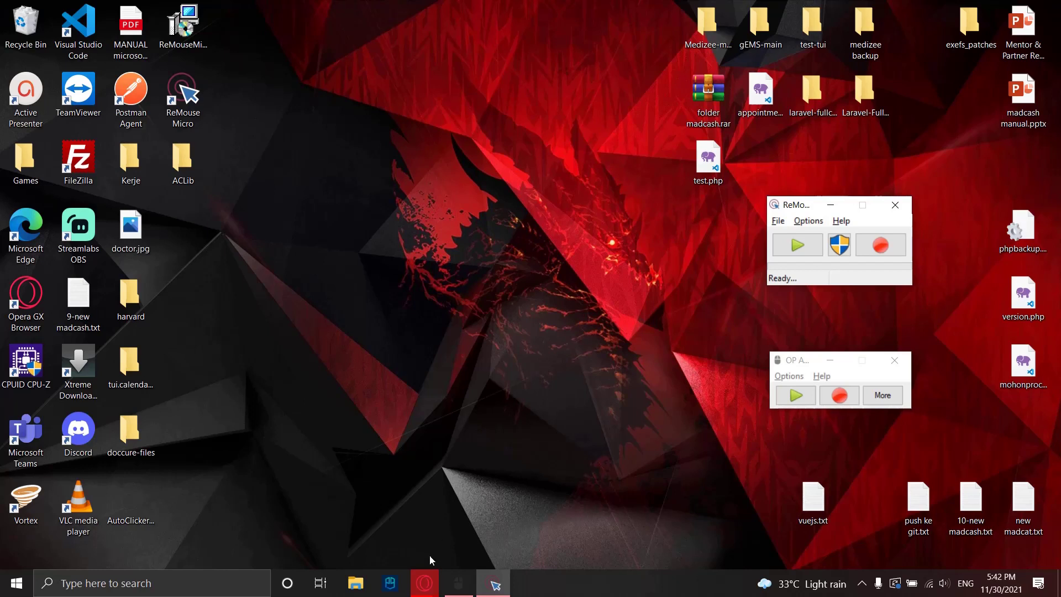
{"action": "mouse_move", "coordinate": [426, 580]}
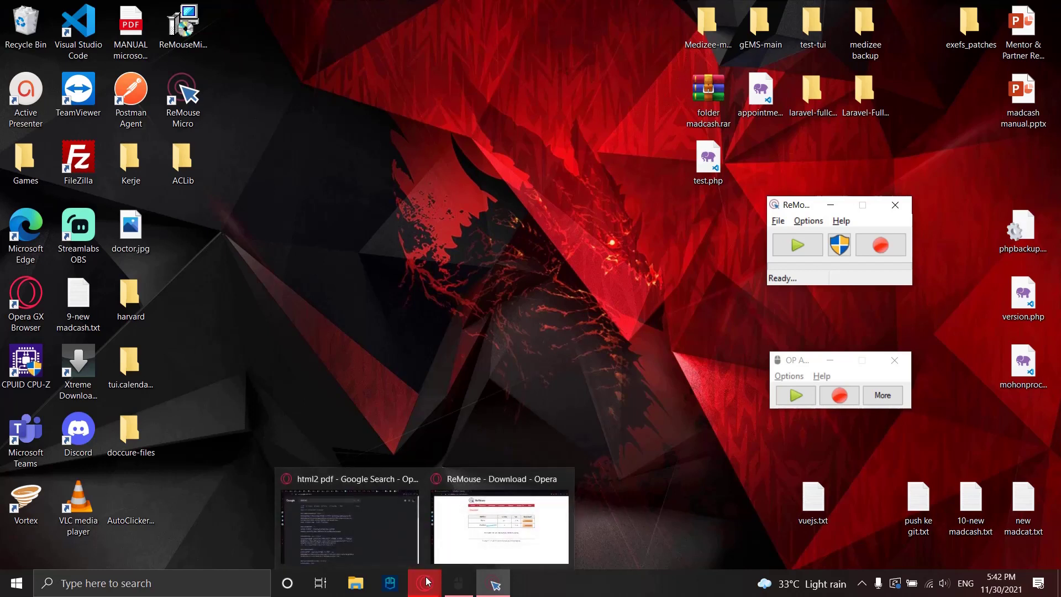
{"action": "left_click", "coordinate": [742, 527]}
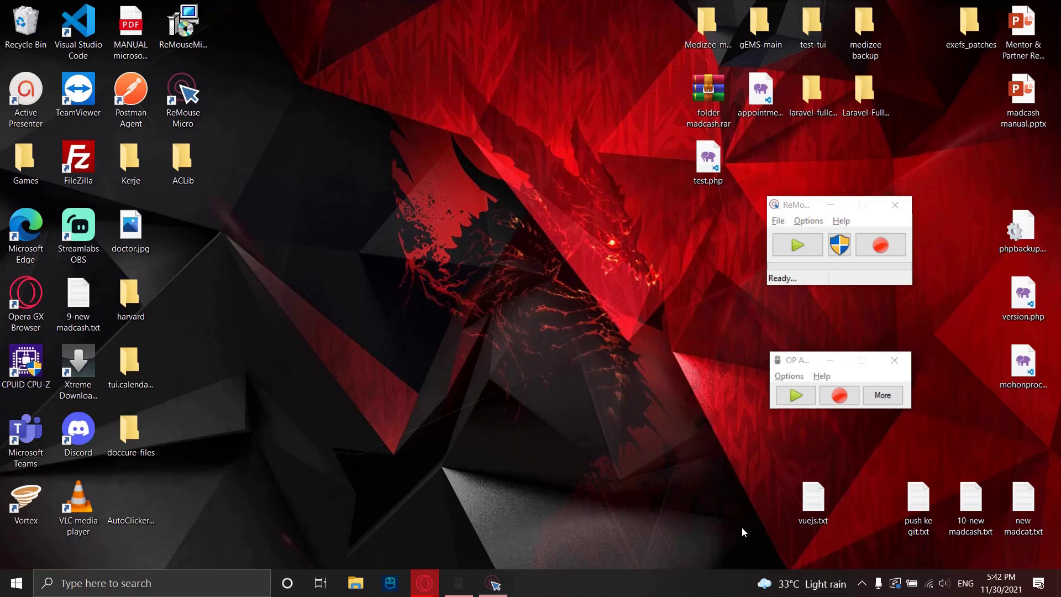
{"action": "left_click", "coordinate": [862, 584]}
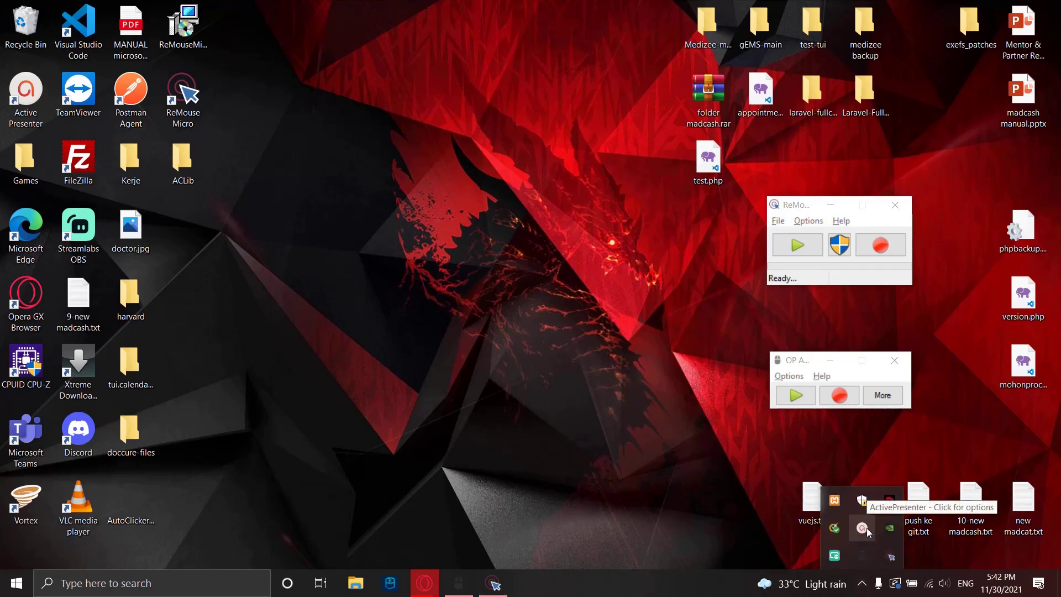
{"action": "left_click", "coordinate": [865, 528]}
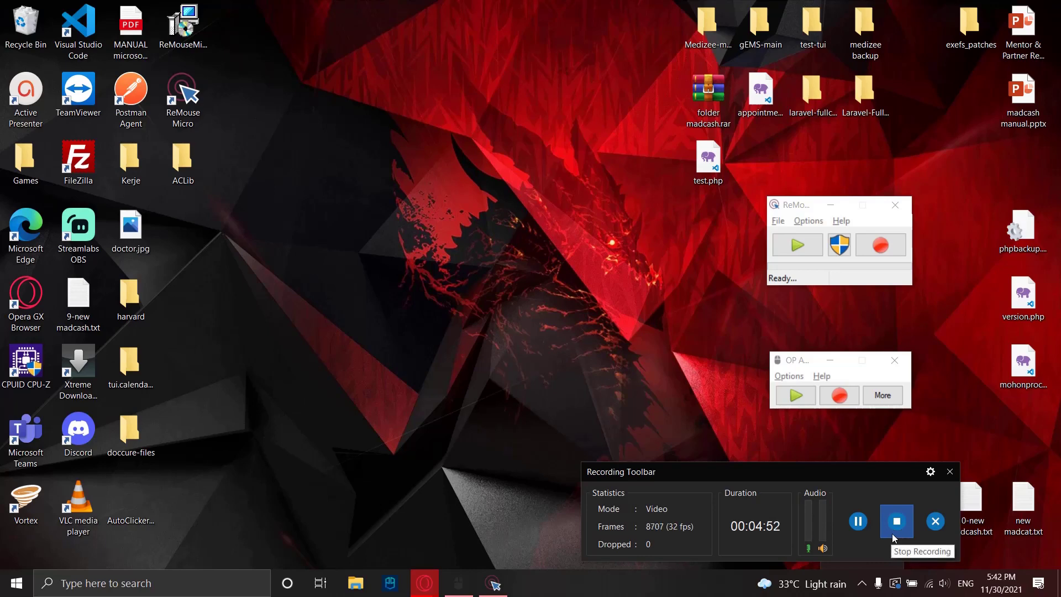